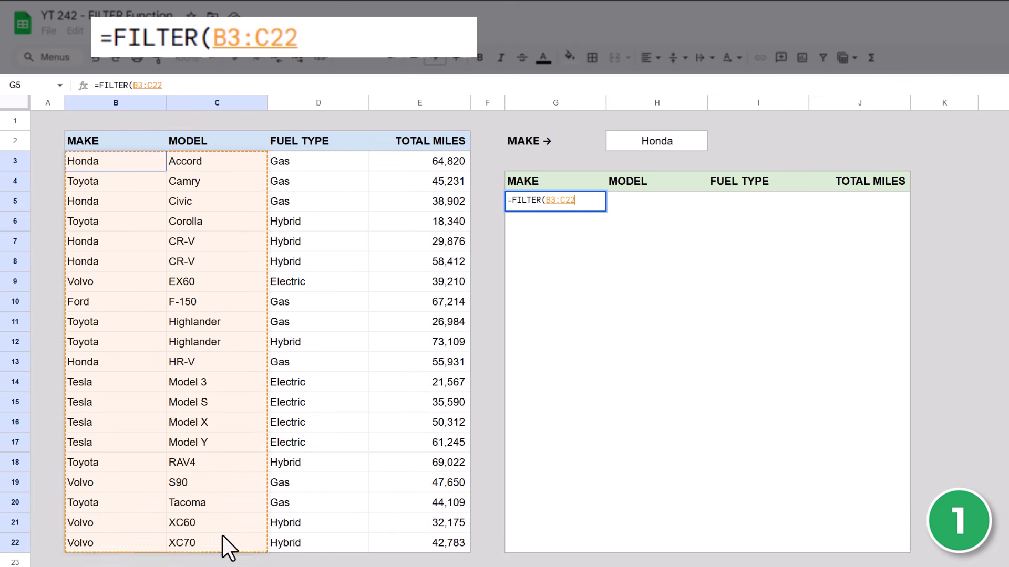
# Complete the FILTER formula in G5 with range B3:E22 and the condition B3:B22=H2.
pyautogui.moveTo(148, 163); pyautogui.dragTo(414, 535)
pyautogui.write(',')
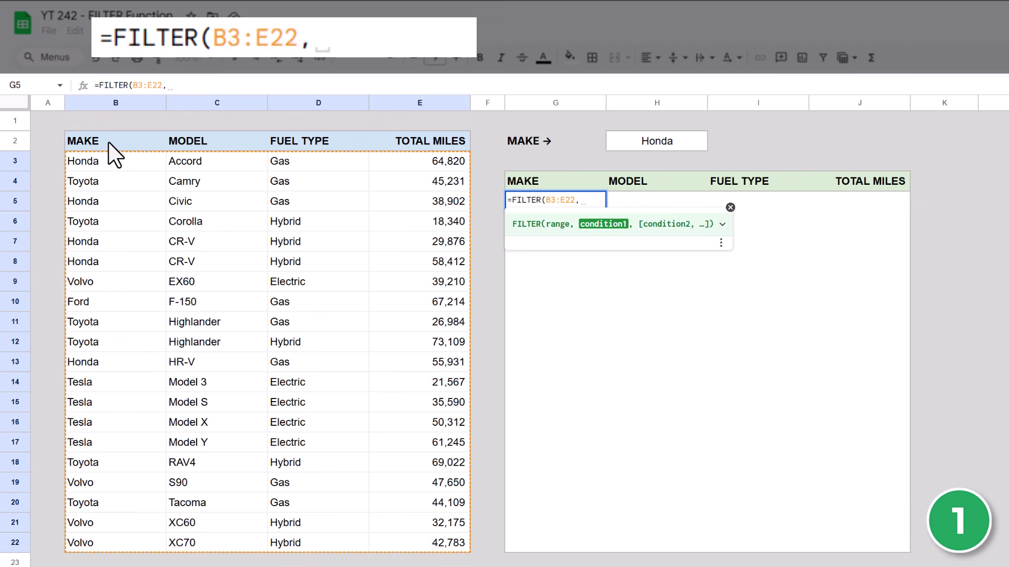
pyautogui.moveTo(108, 162); pyautogui.dragTo(122, 537)
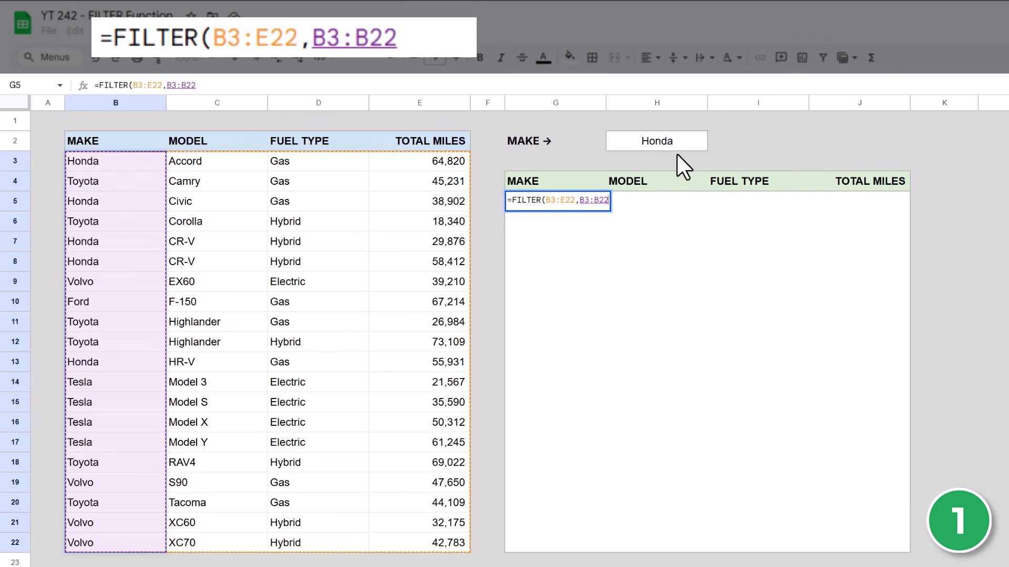
pyautogui.write('=')
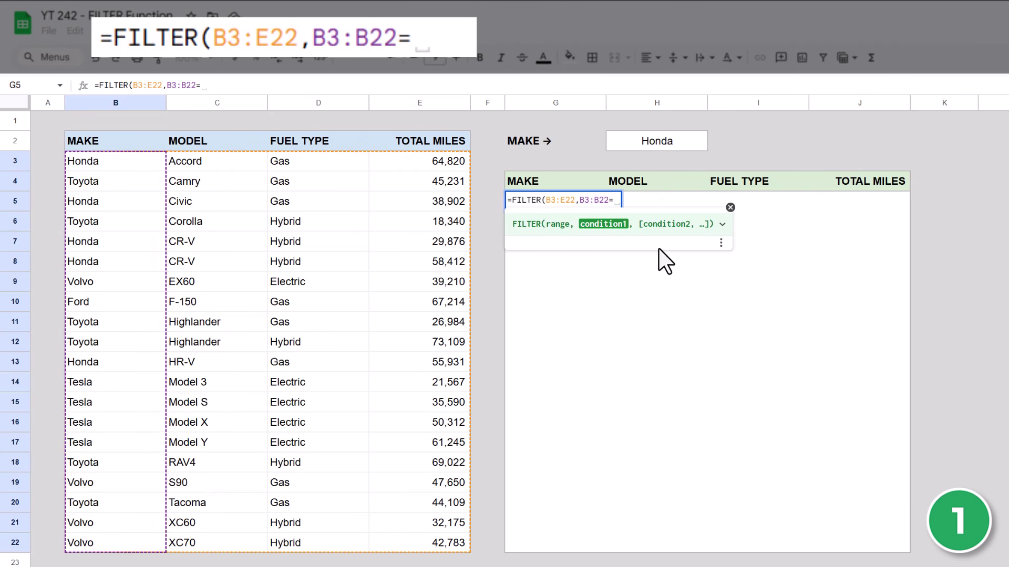
pyautogui.click(681, 143)
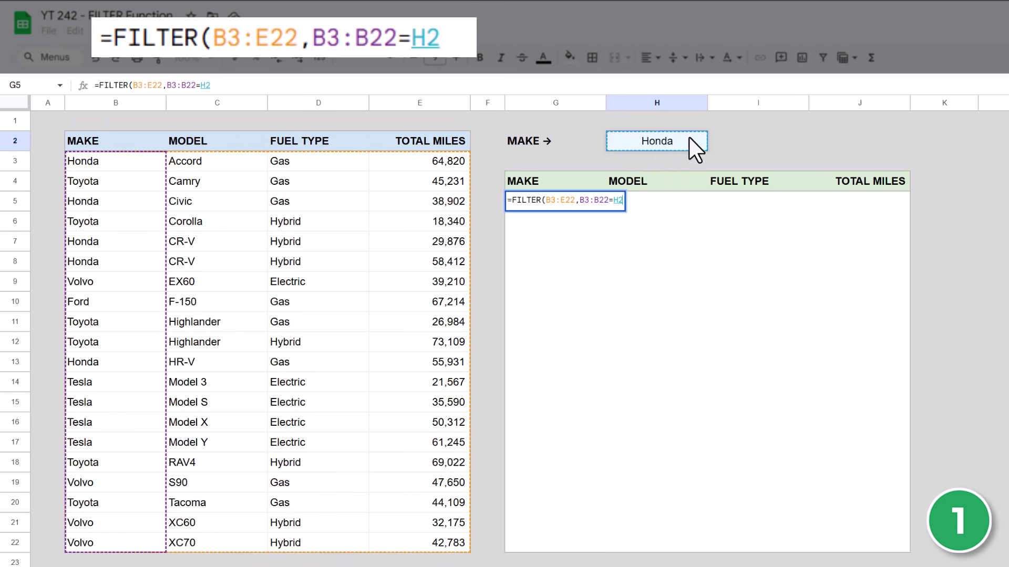
pyautogui.write(')')
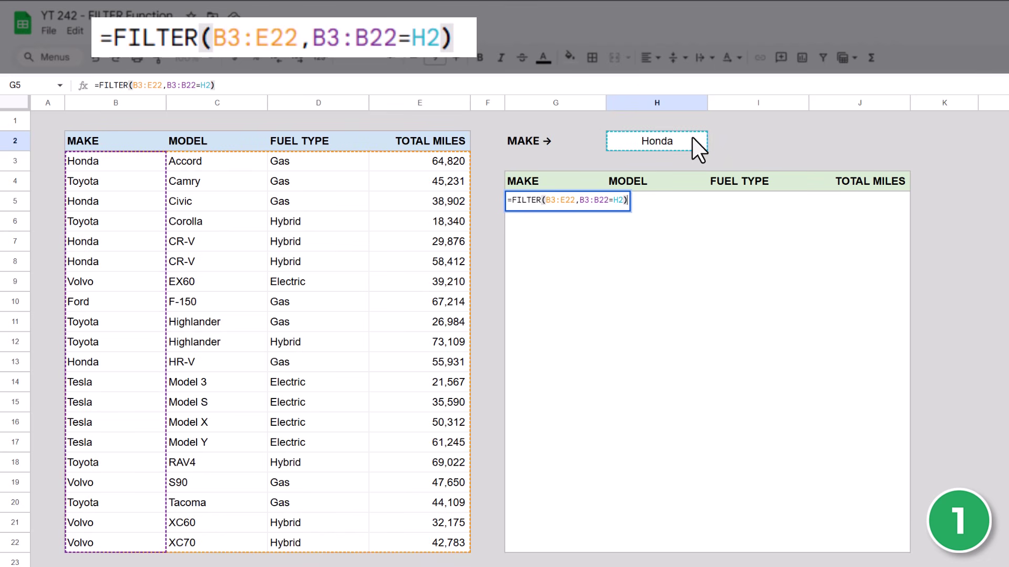
pyautogui.press('Return')
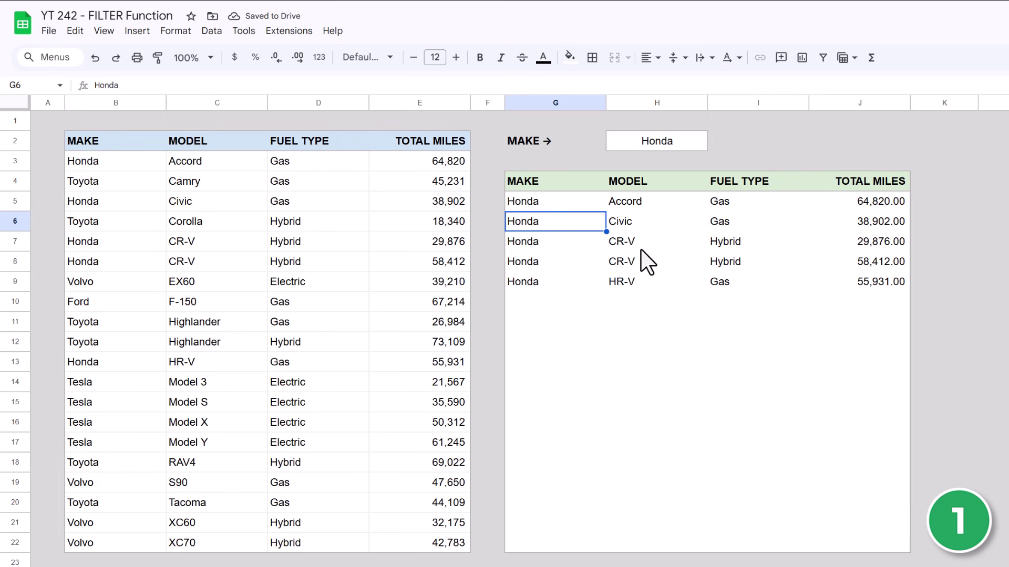
# Change the make criterion in H2 to Toyota.
pyautogui.click(702, 145)
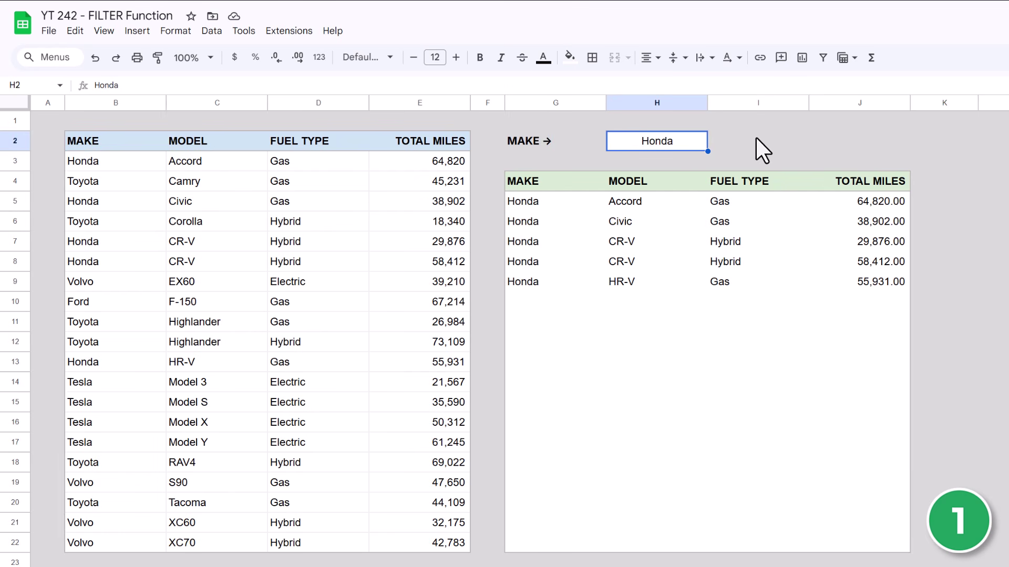
pyautogui.write('Toyota')
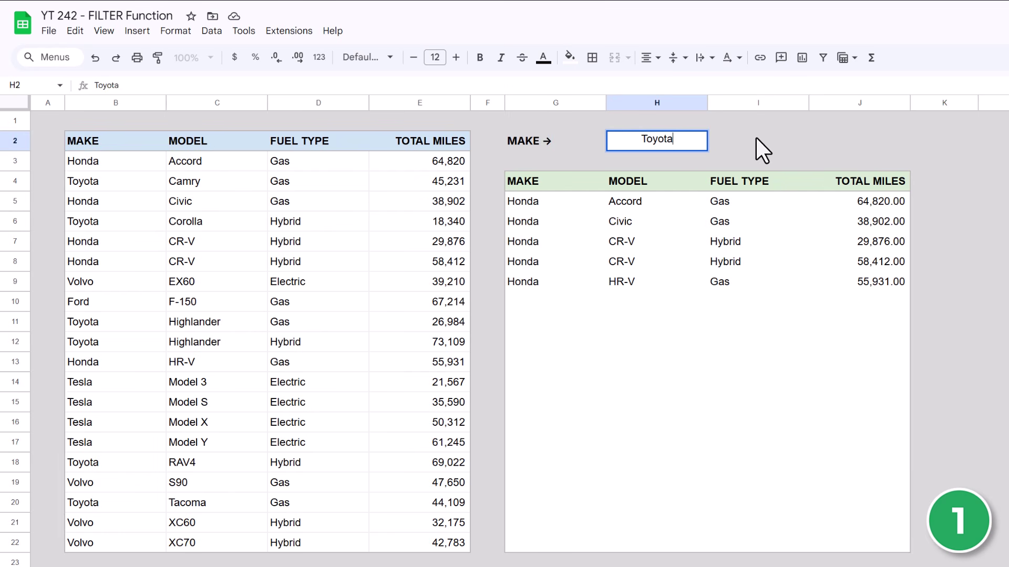
pyautogui.press('Return')
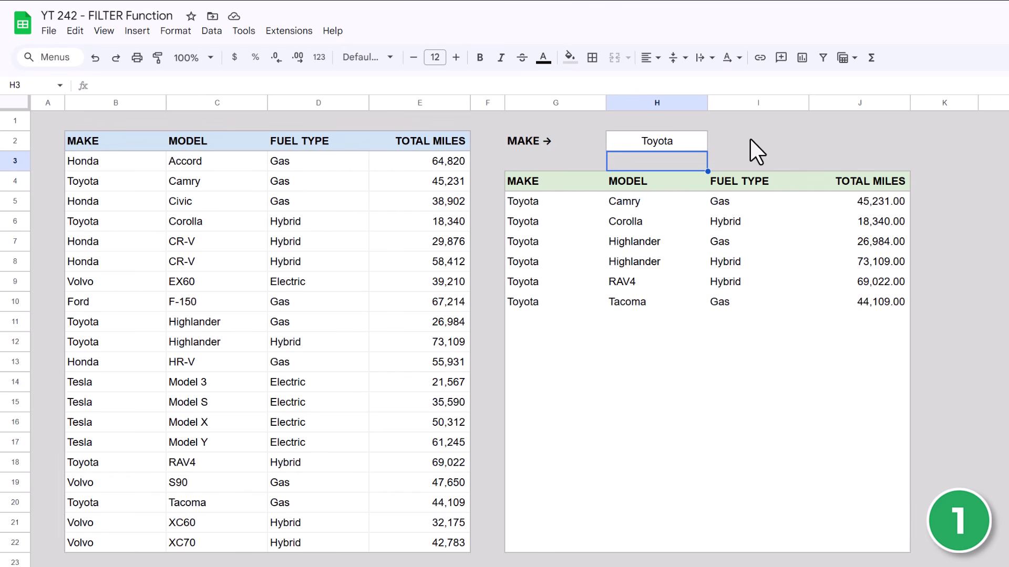
# Set the make criterion in H2 to Chevy, a make missing from the source table.
pyautogui.click(701, 145)
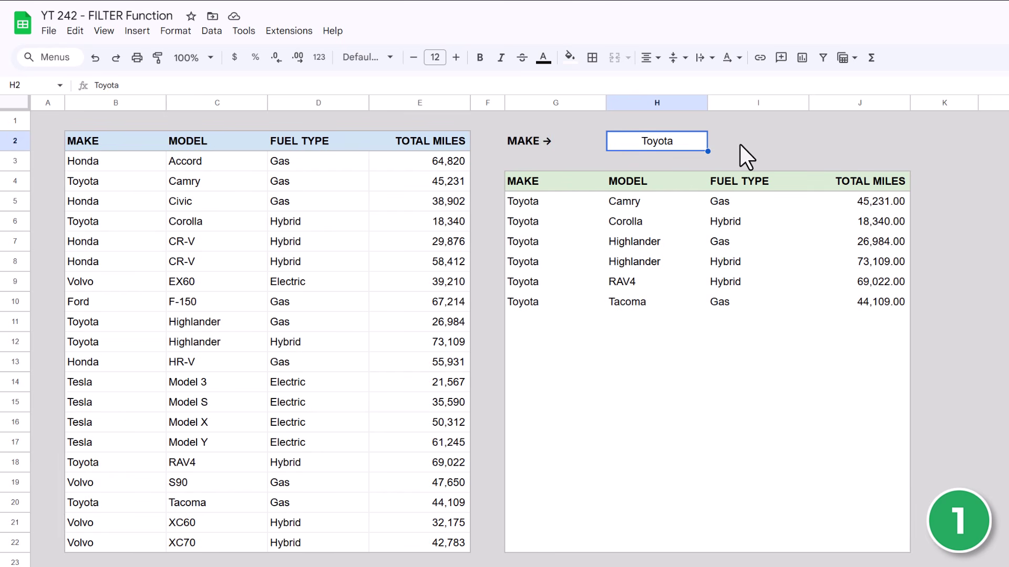
pyautogui.write('Chevy')
pyautogui.press('Return')
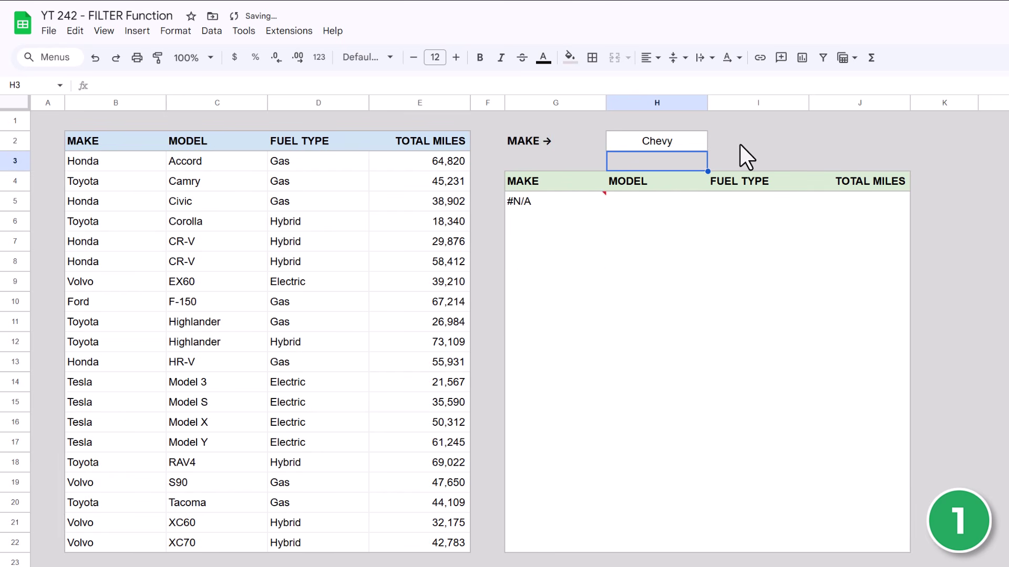
# Wrap the FILTER formula in G5 in IFNA with "No Results" as the fallback value.
pyautogui.click(582, 216)
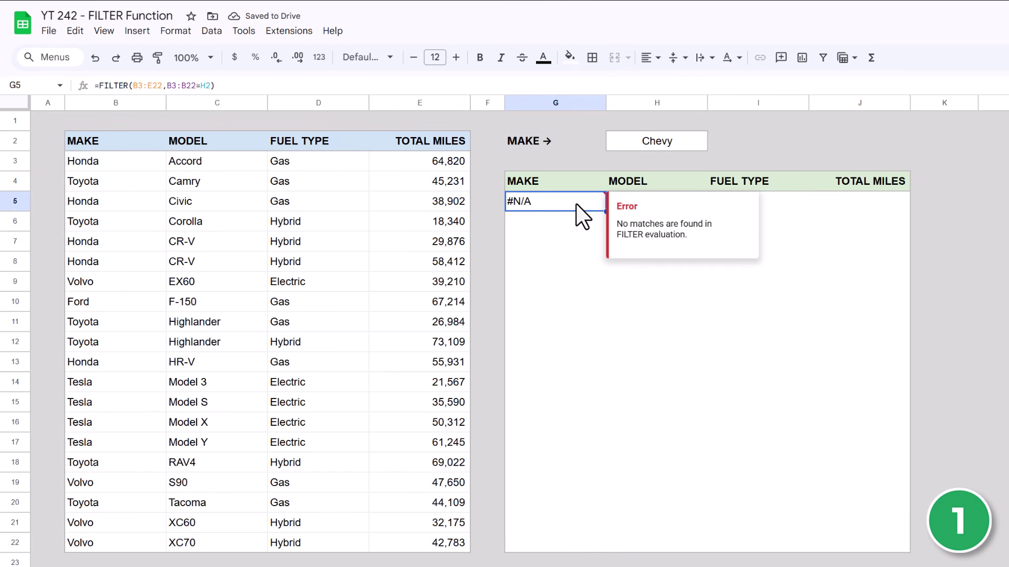
pyautogui.click(99, 85)
pyautogui.write('IFNA(')
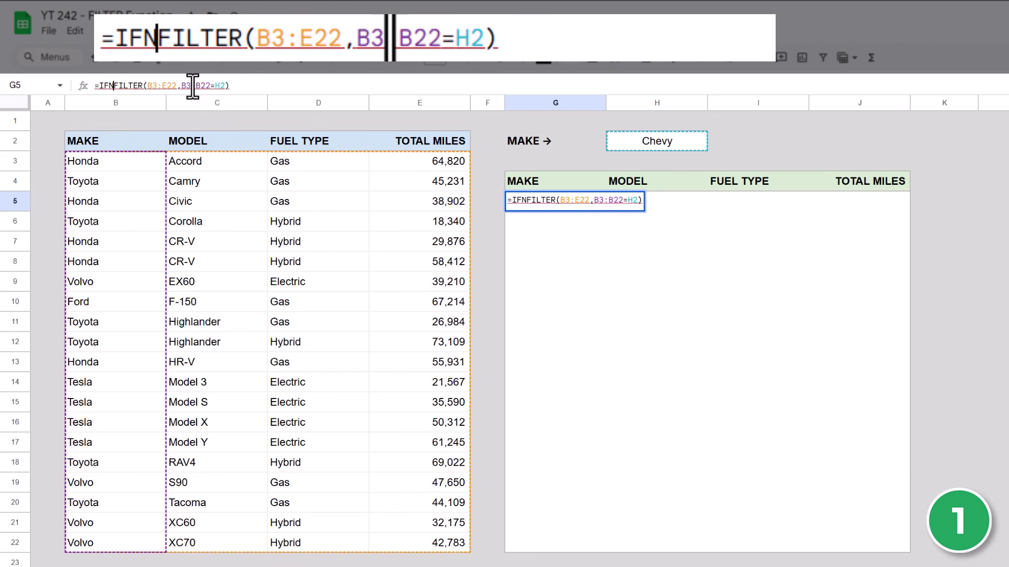
pyautogui.click(257, 85)
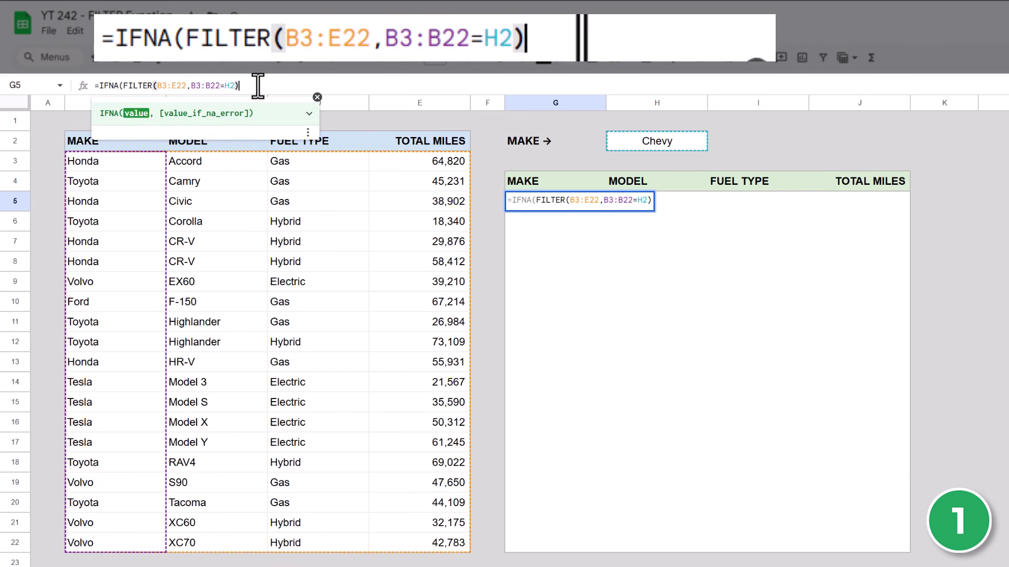
pyautogui.write(',')
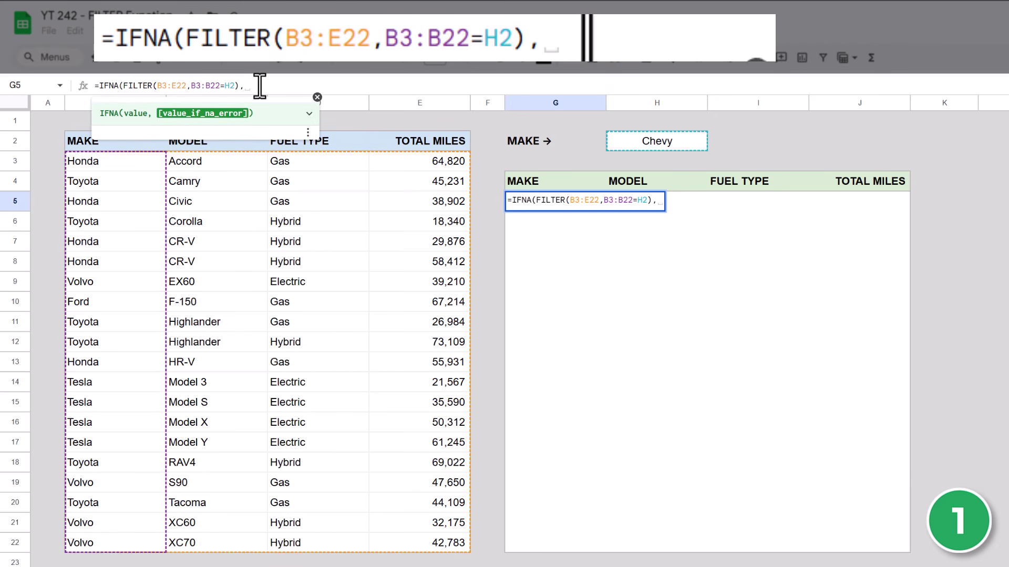
pyautogui.write('"')
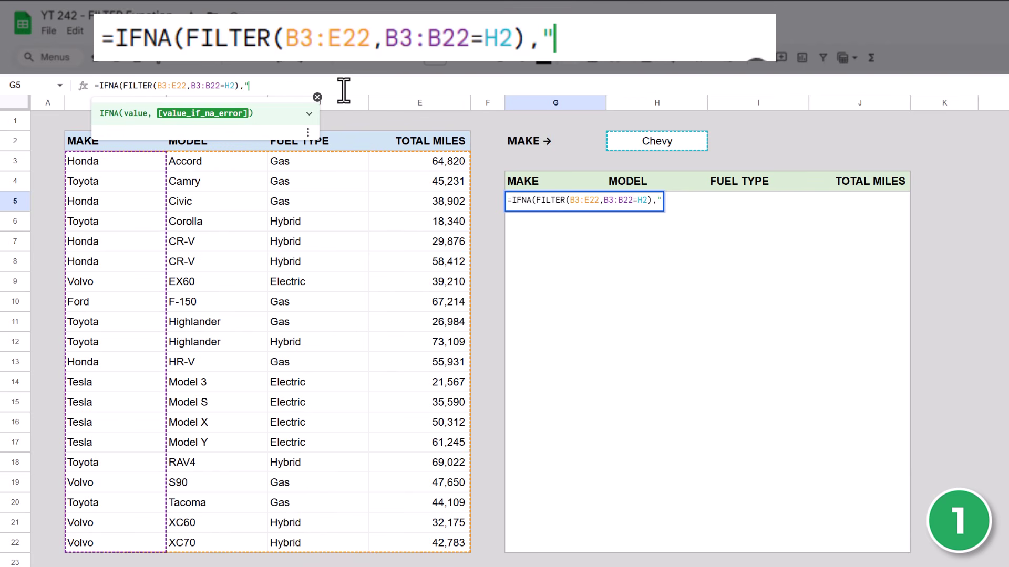
pyautogui.write('No Resul')
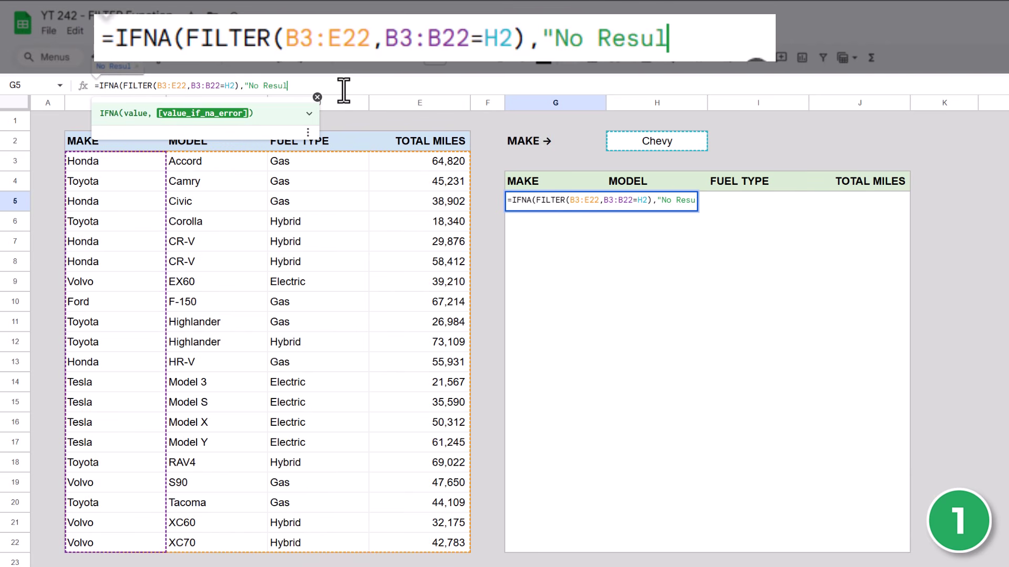
pyautogui.write('ts"')
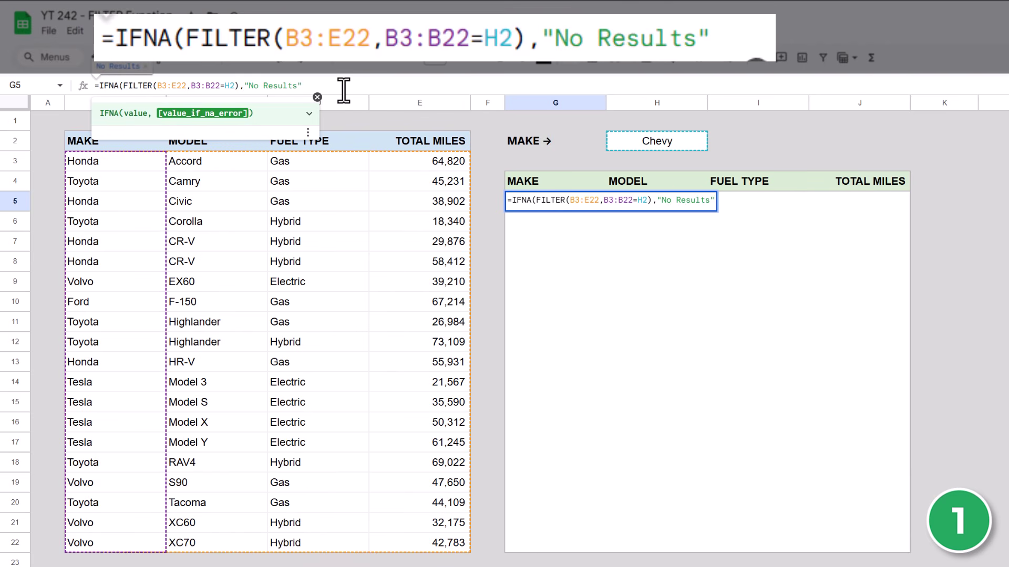
pyautogui.write(')')
pyautogui.press('Return')
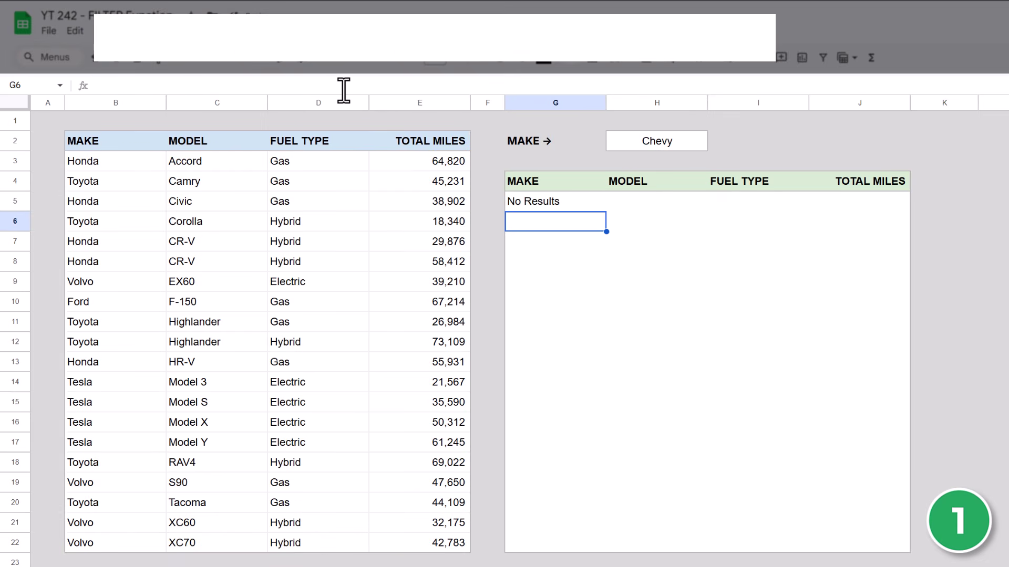
pyautogui.click(570, 206)
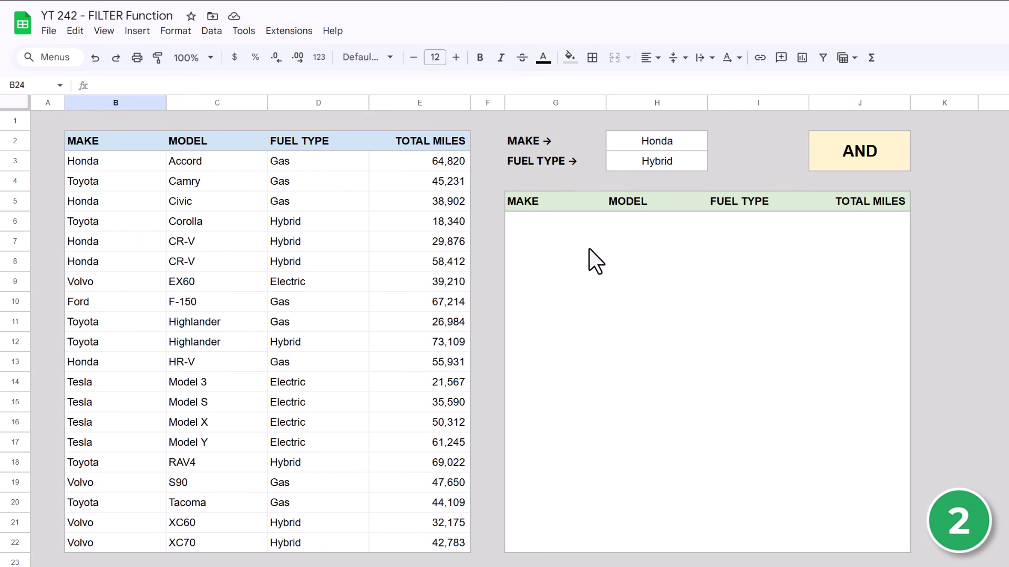
# On the AND example sheet, start a FILTER formula in G6 for range B3:E22 with the condition B3:B22=H2.
pyautogui.click(690, 140)
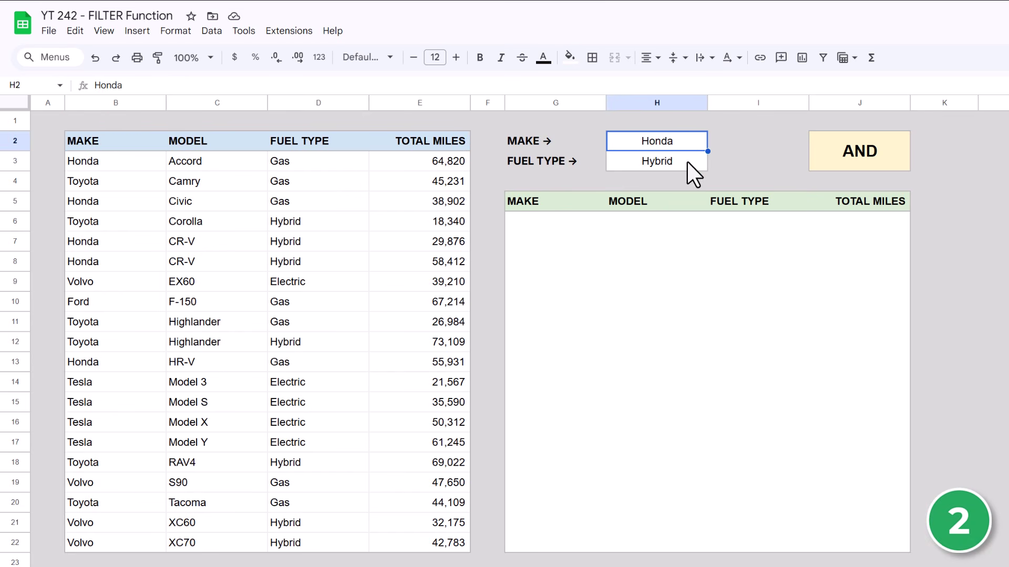
pyautogui.click(684, 162)
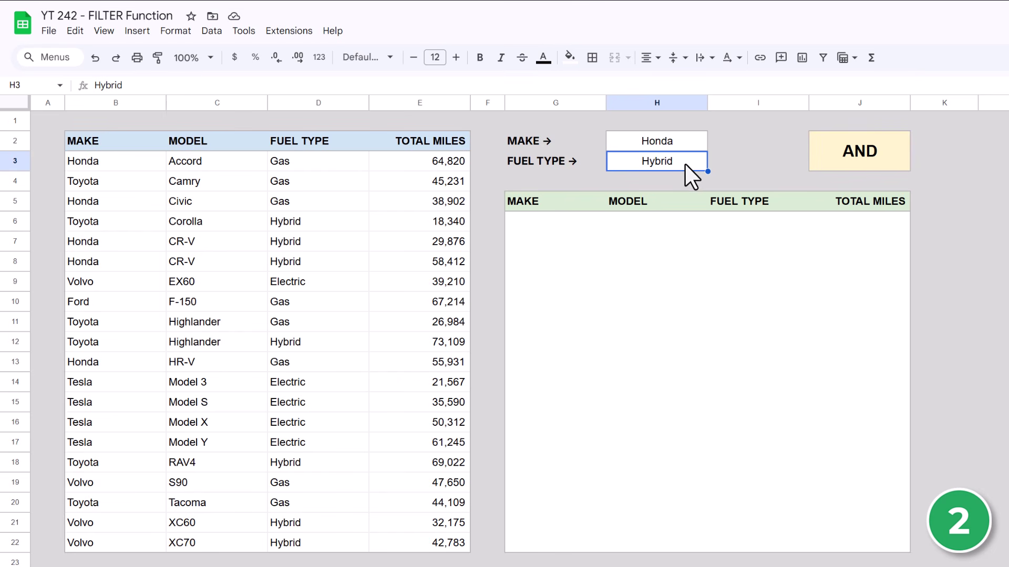
pyautogui.click(570, 222)
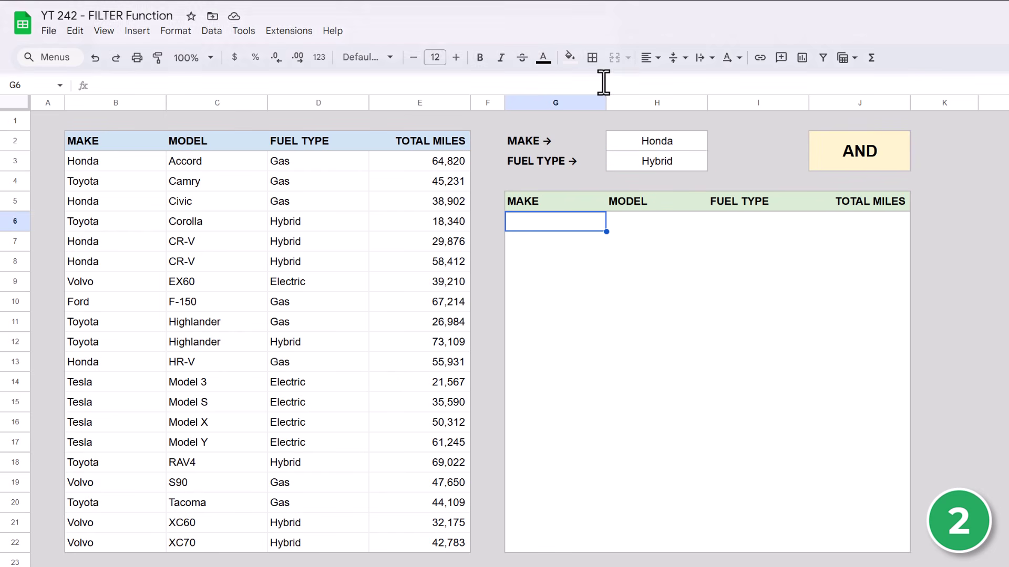
pyautogui.click(604, 83)
pyautogui.write('=filt')
pyautogui.press('Tab')
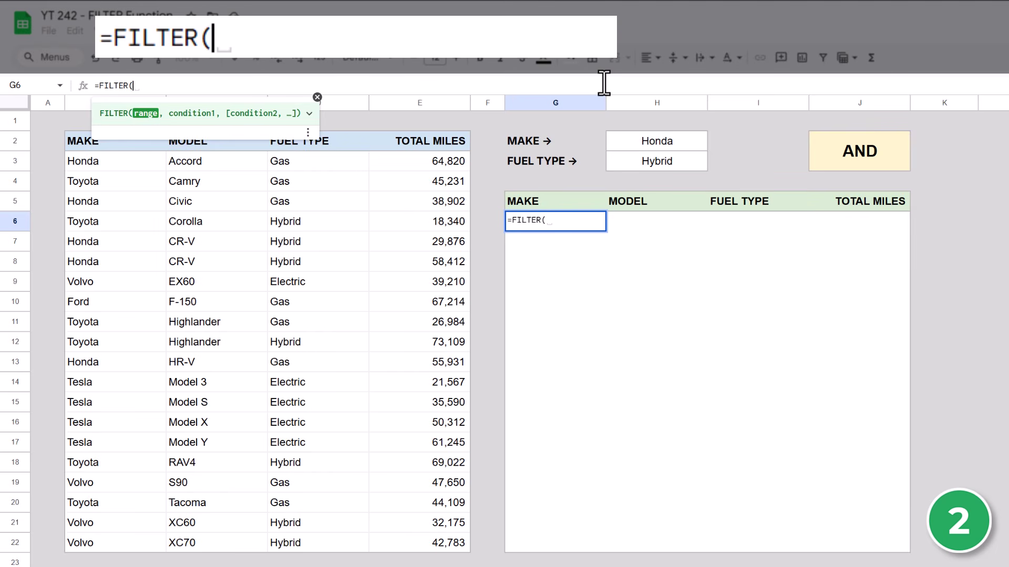
pyautogui.moveTo(161, 164); pyautogui.dragTo(407, 541)
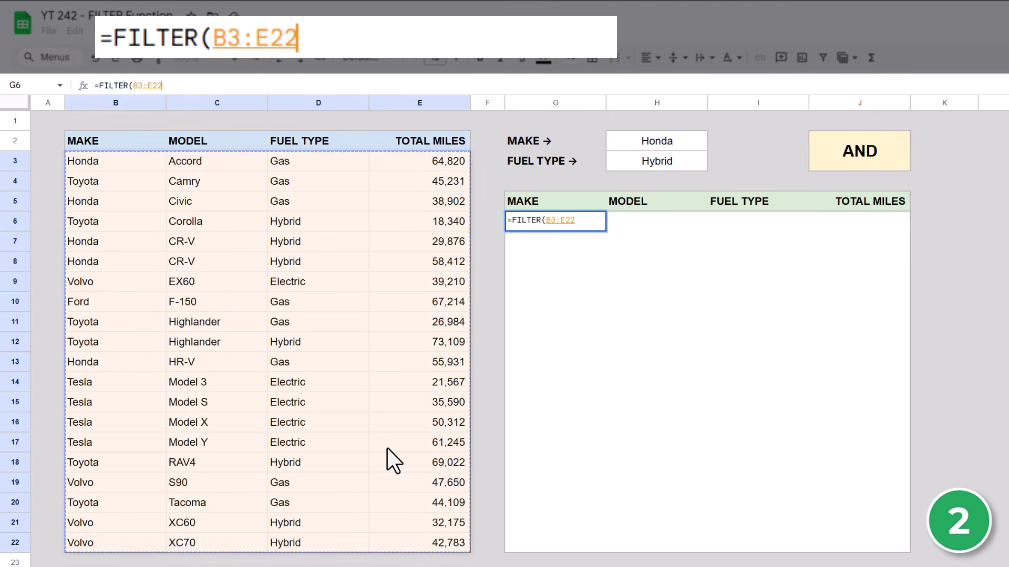
pyautogui.write(',')
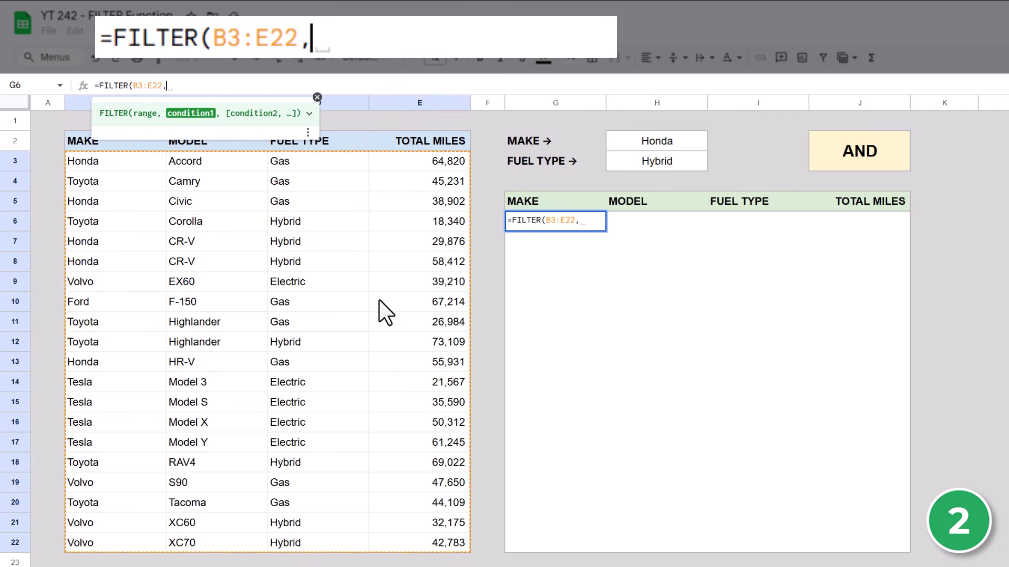
pyautogui.moveTo(117, 164); pyautogui.dragTo(123, 540)
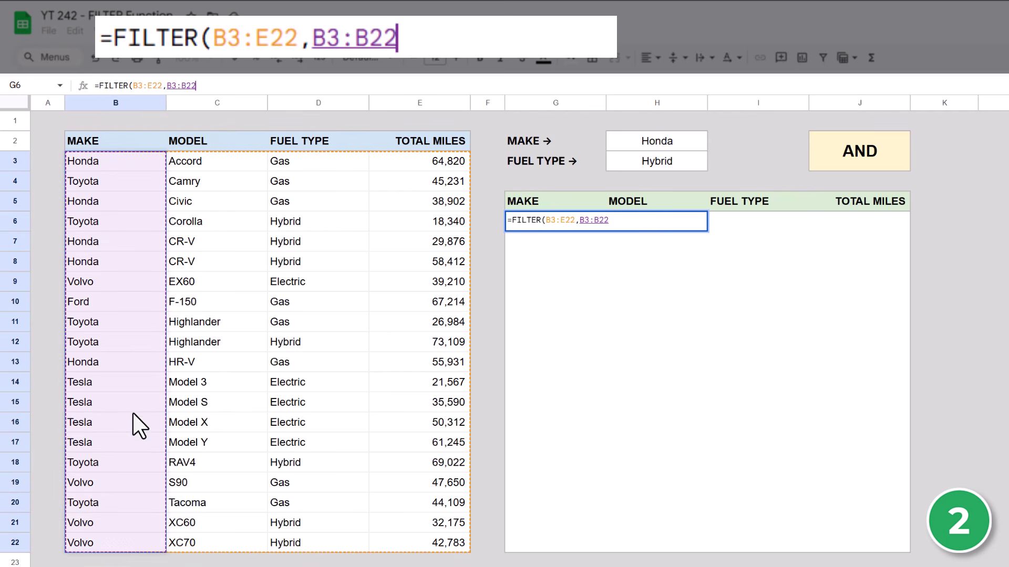
pyautogui.write('=')
pyautogui.click(641, 143)
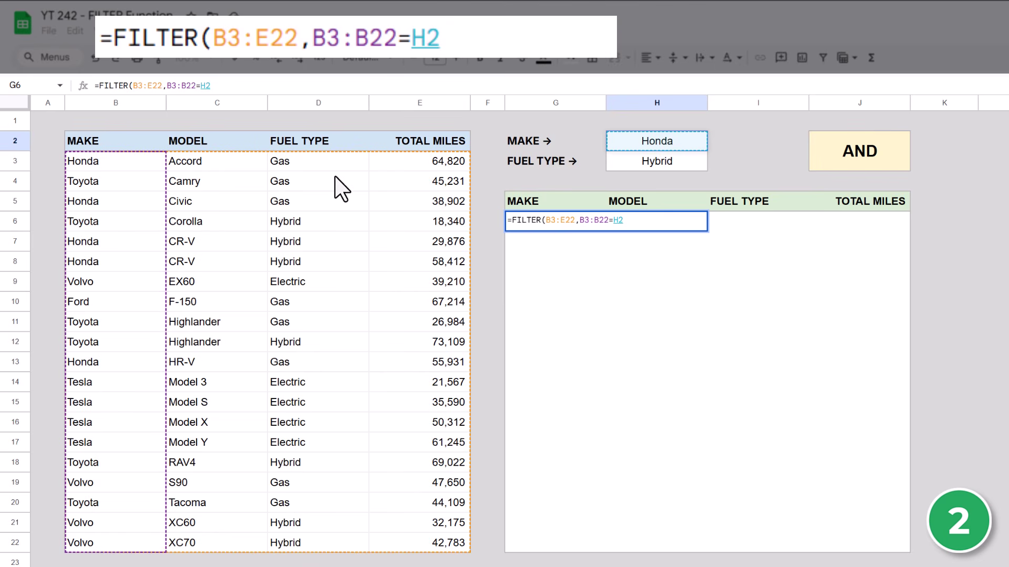
# Add the second condition D3:D22=H3 to the FILTER formula in G6 and complete it.
pyautogui.write(',')
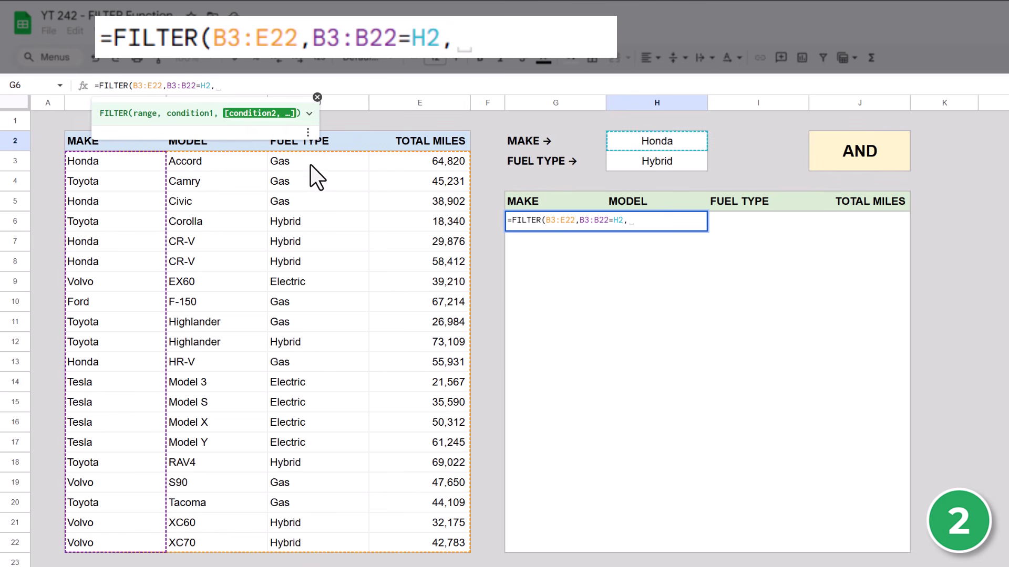
pyautogui.moveTo(310, 161); pyautogui.dragTo(311, 550)
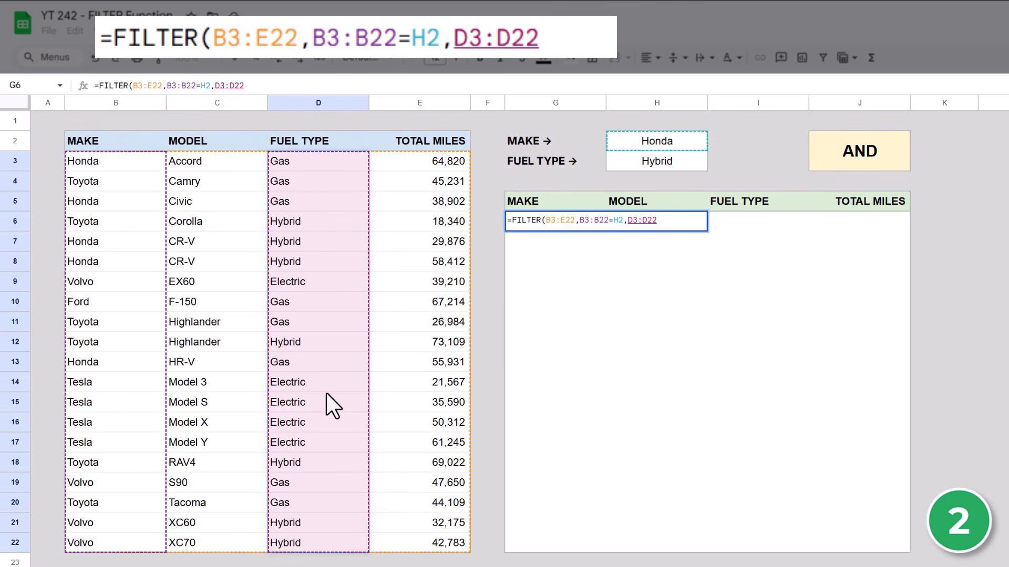
pyautogui.write('=')
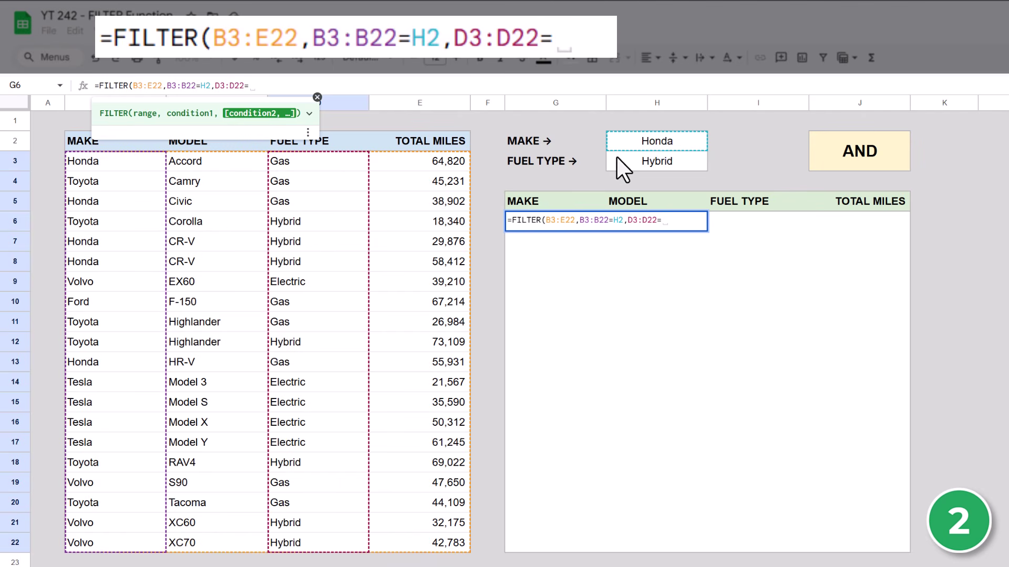
pyautogui.click(637, 162)
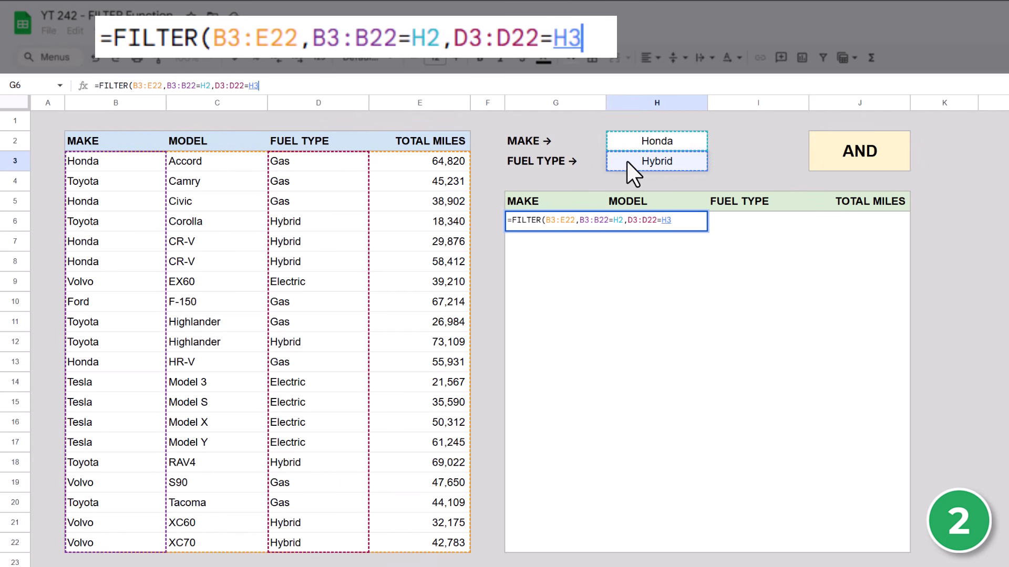
pyautogui.write(')')
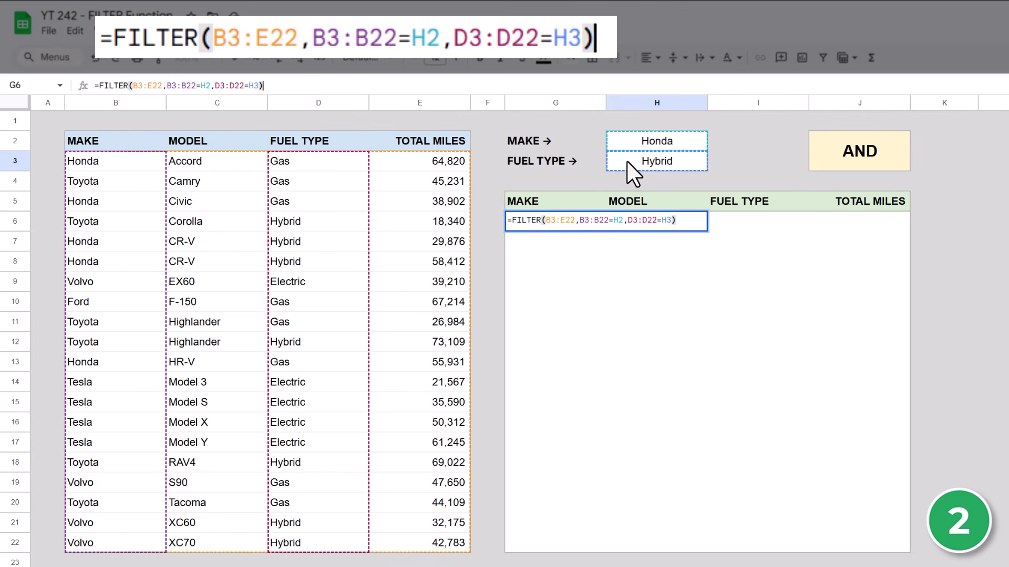
pyautogui.press('Return')
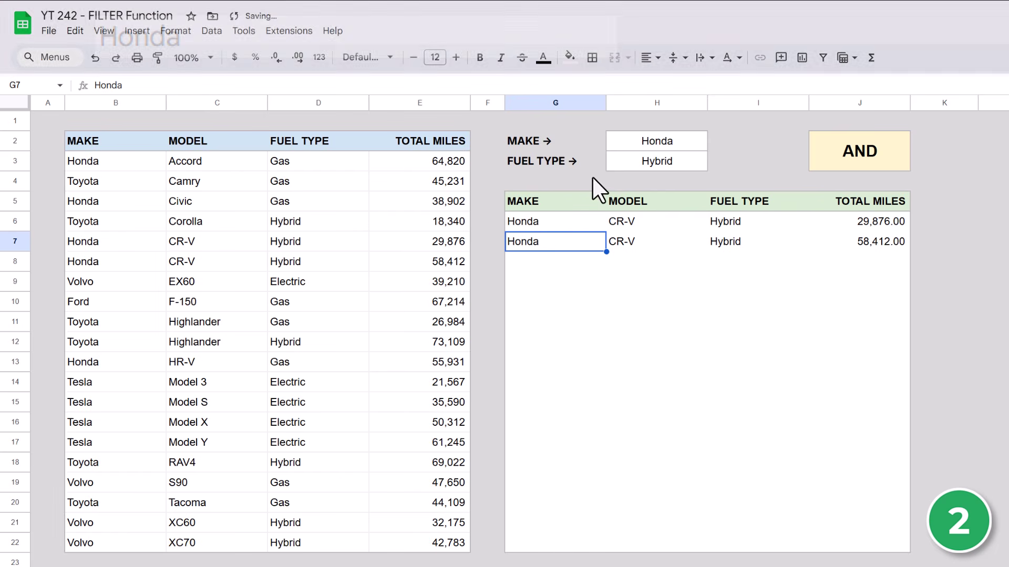
# Change the fuel type criterion in H3 to Gas and the make criterion in H2 to Toyota.
pyautogui.click(678, 161)
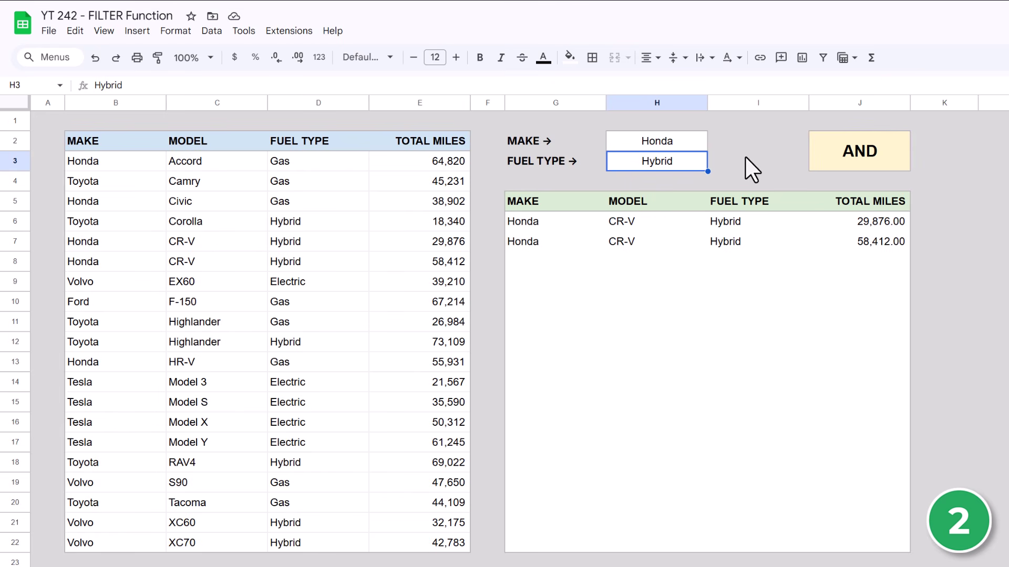
pyautogui.write('Gas')
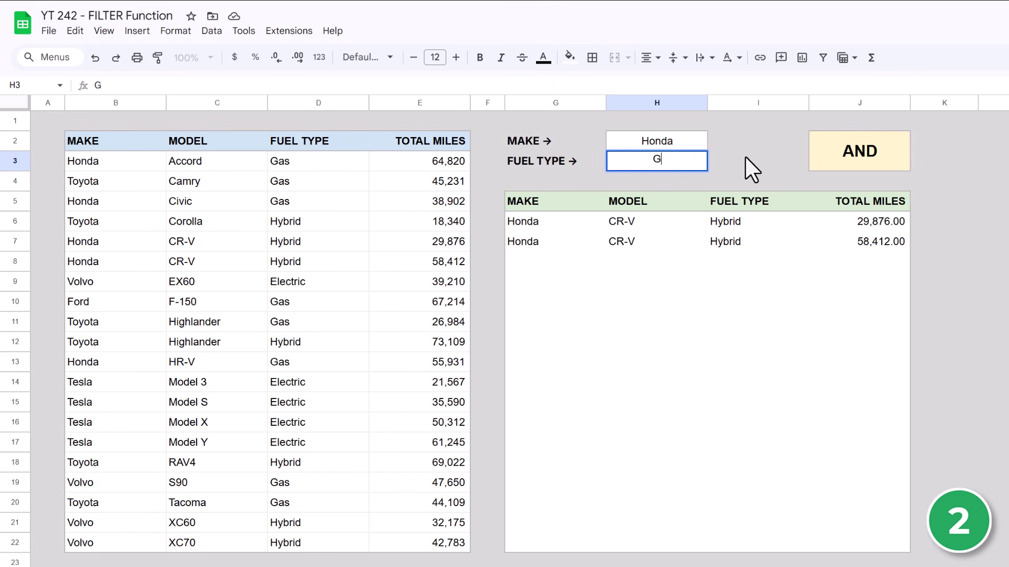
pyautogui.press('Return')
pyautogui.press('Up')
pyautogui.press('Up')
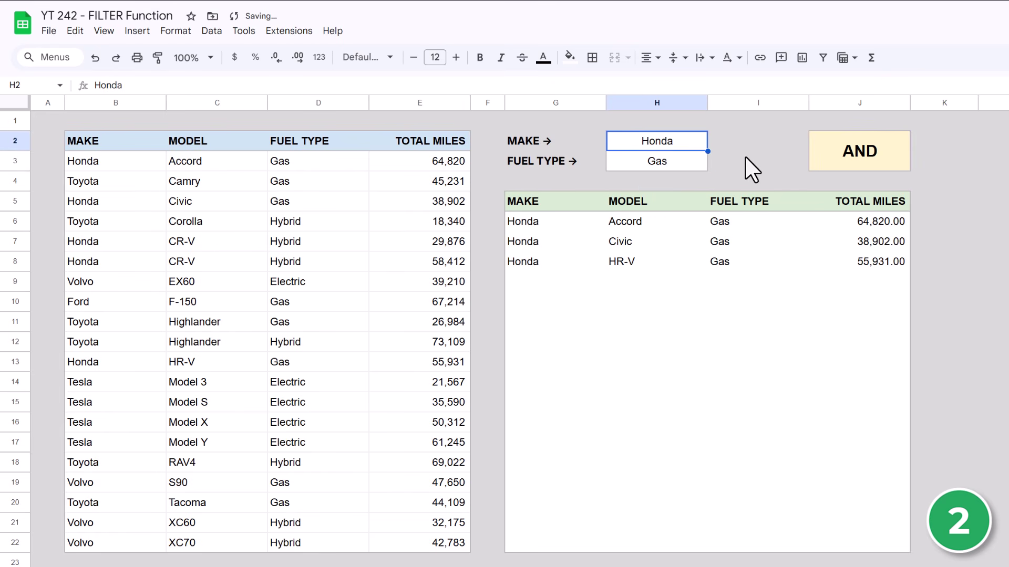
pyautogui.write('Toyota')
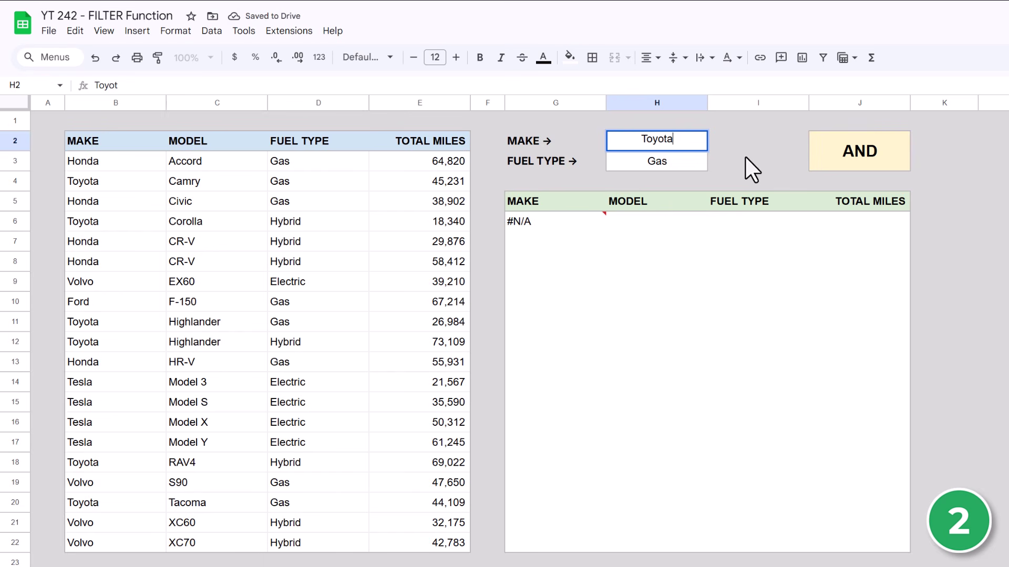
pyautogui.press('Return')
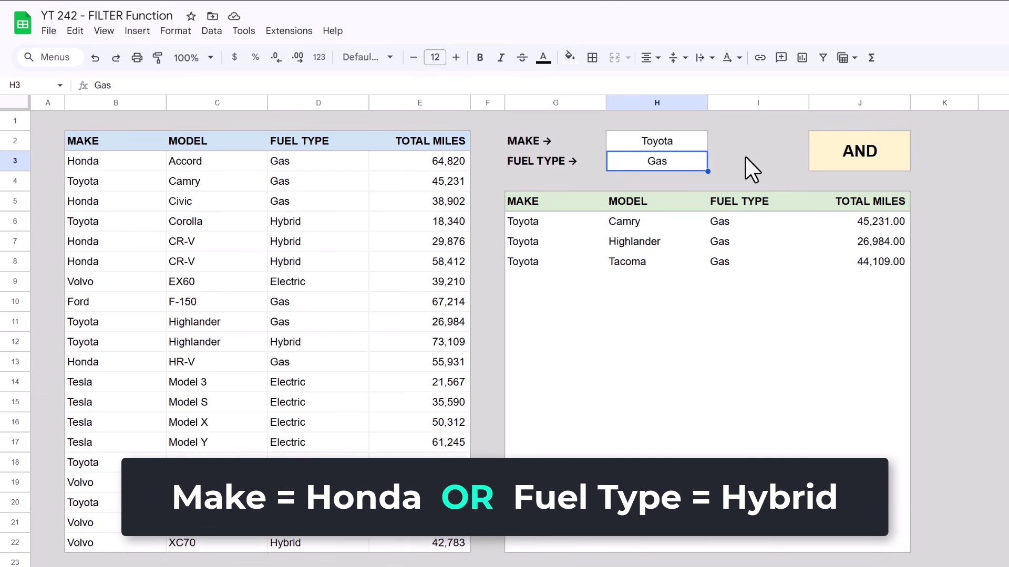
# Set the make criterion in H2 to Honda and the fuel type criterion in H3 to Hybrid.
pyautogui.press('Up')
pyautogui.write('Honda')
pyautogui.press('Return')
pyautogui.write('Hybrid')
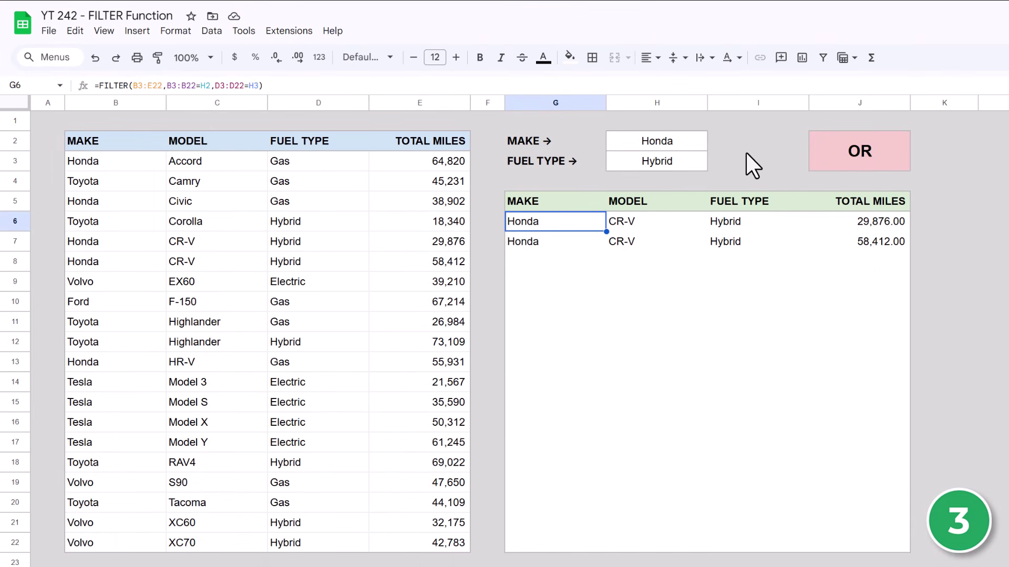
# On the OR example sheet, remove the comma between the conditions in G6's FILTER formula and enclose B3:B22=H2 in parentheses.
pyautogui.click(835, 153)
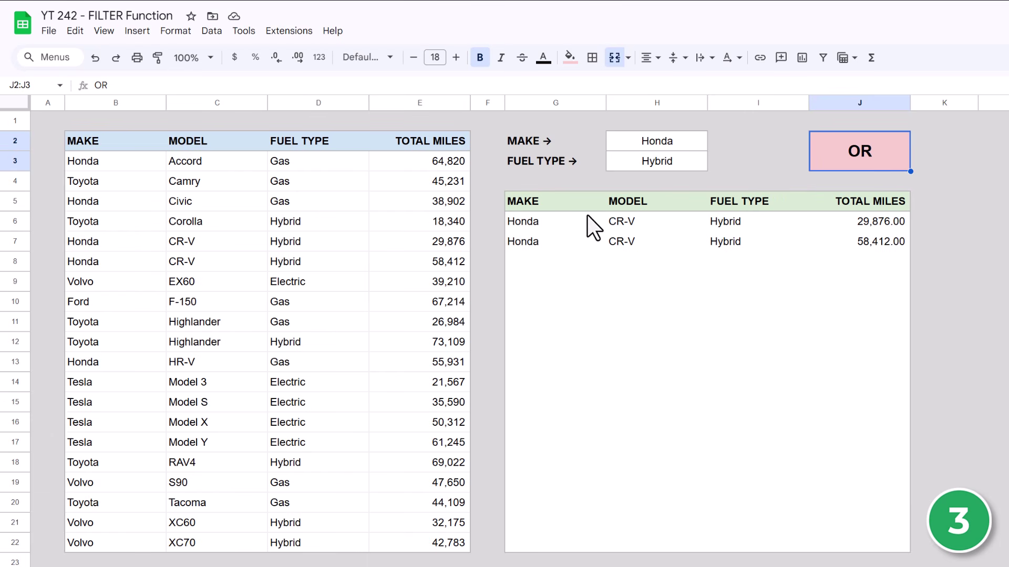
pyautogui.click(544, 223)
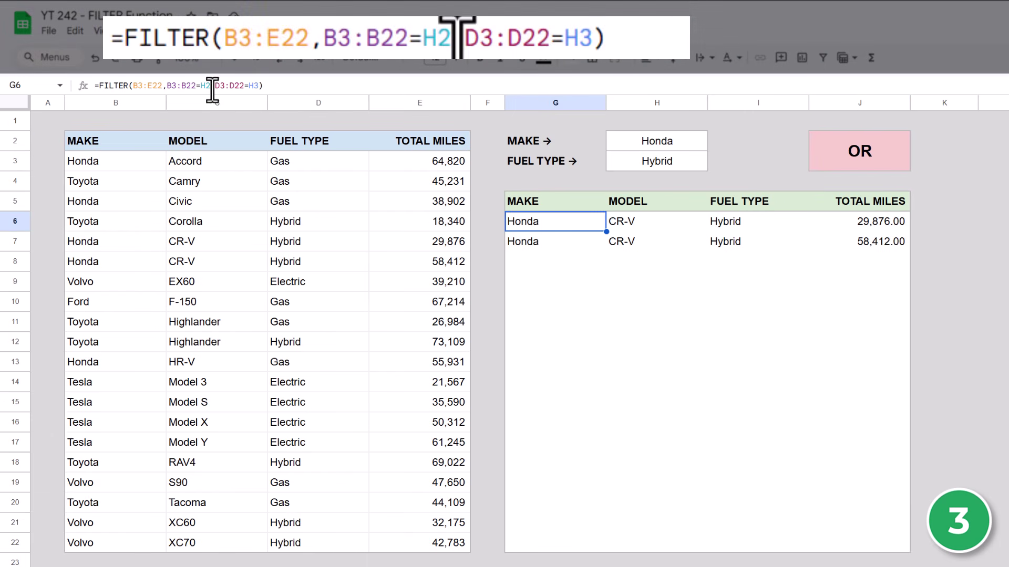
pyautogui.click(214, 85)
pyautogui.press('BackSpace')
pyautogui.write(')')
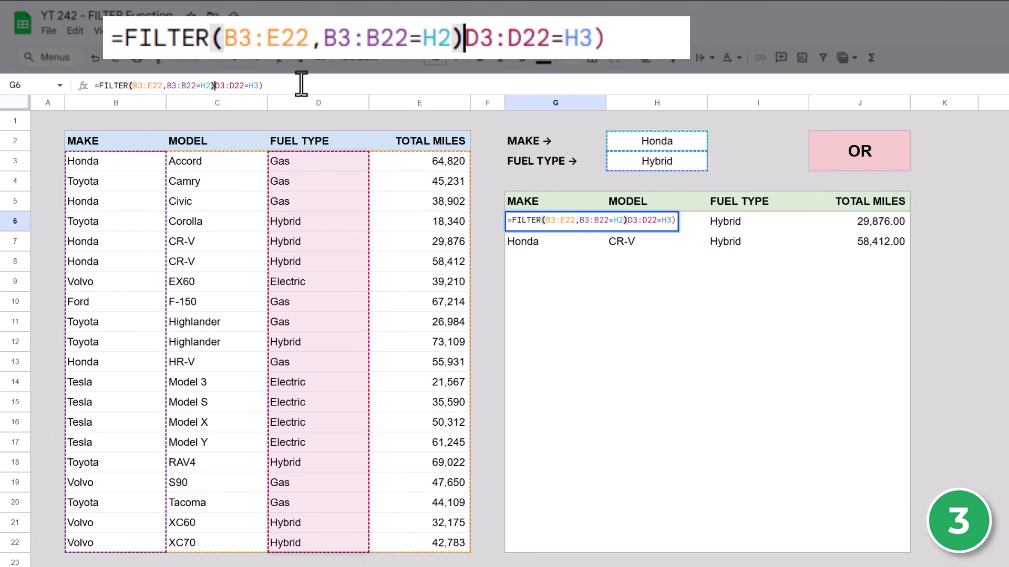
pyautogui.click(165, 86)
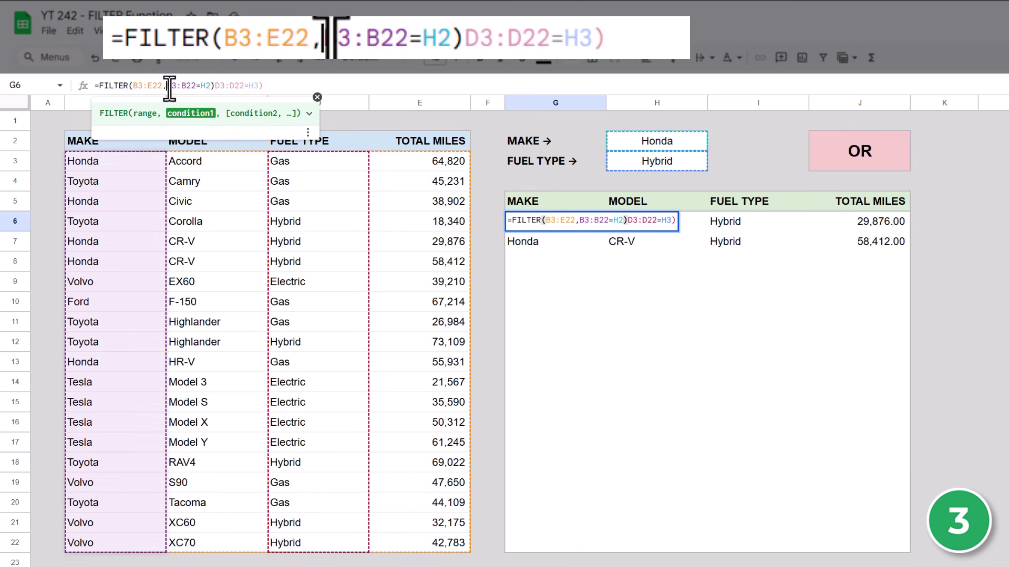
pyautogui.write('(')
# Join the second condition in G6 with a plus sign, enclose D3:D22=H3 in parentheses and complete the OR formula.
pyautogui.click(217, 86)
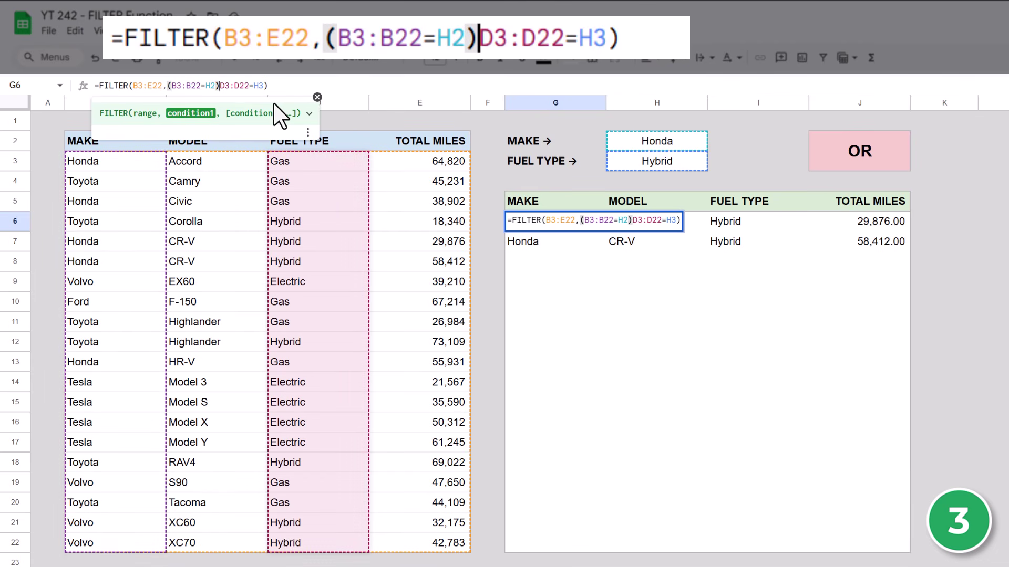
pyautogui.write('+(')
pyautogui.click(286, 86)
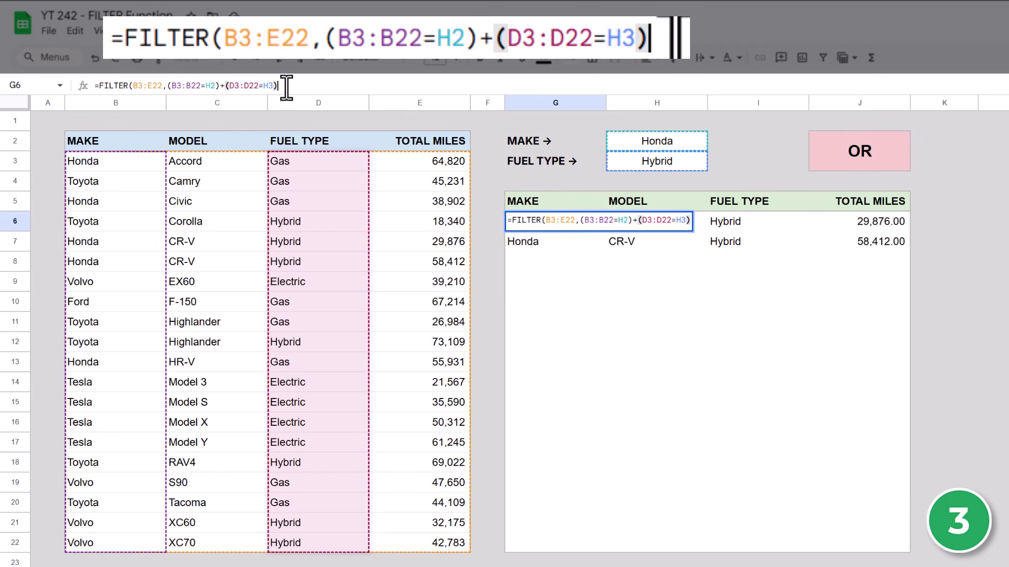
pyautogui.write(')')
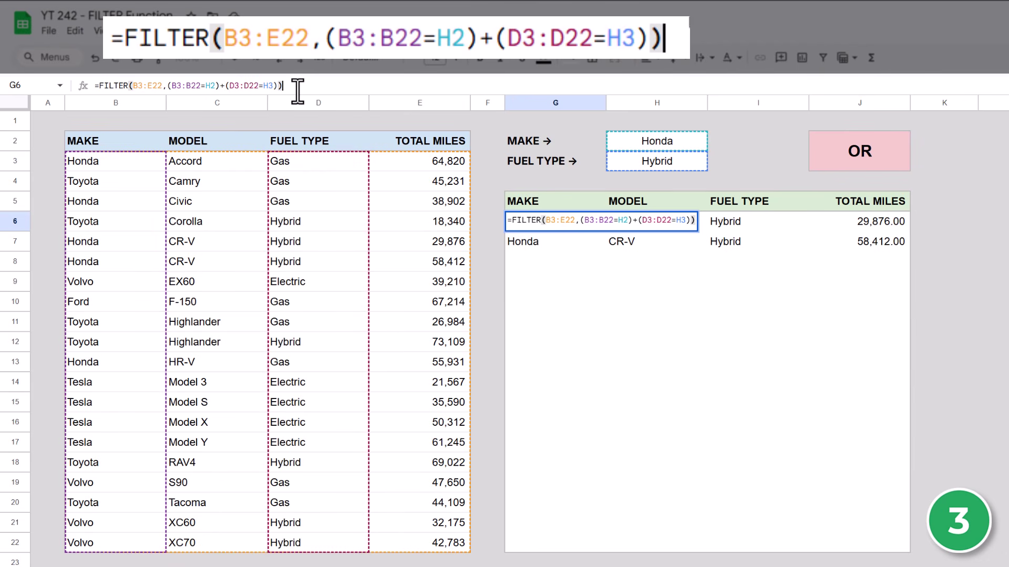
pyautogui.press('Return')
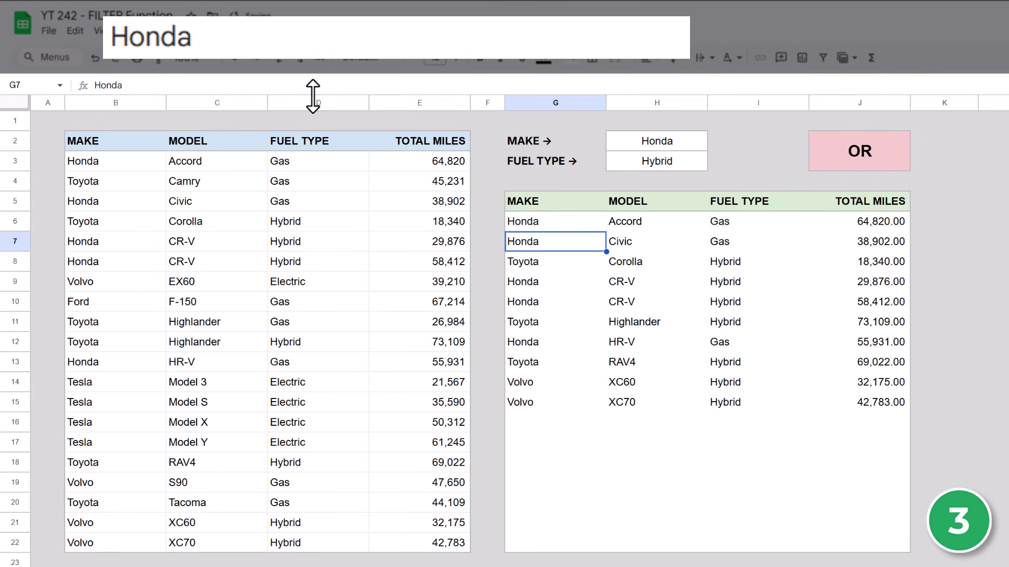
pyautogui.click(577, 225)
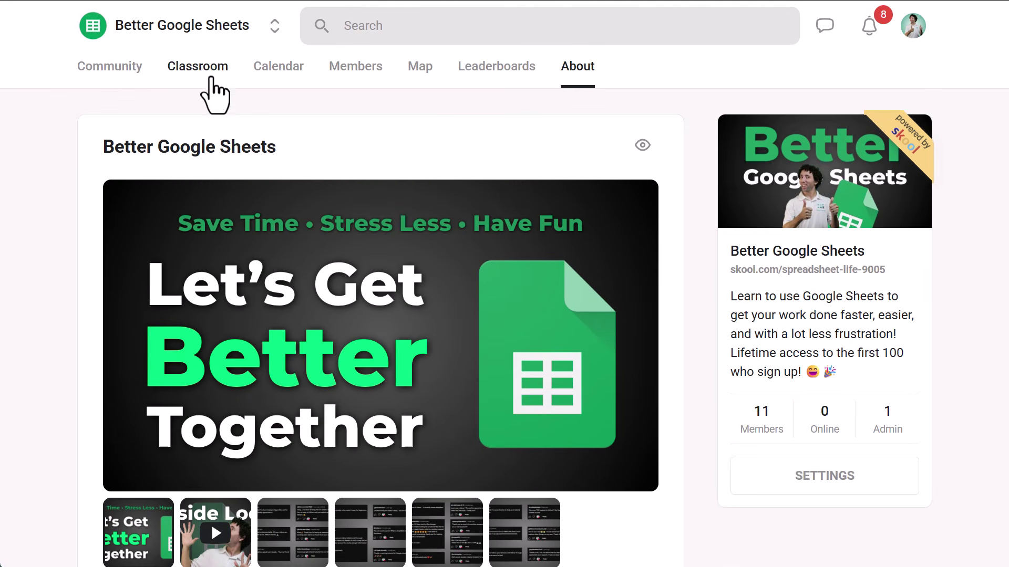
# Switch to the Better Google Sheets community on Skool and look through its Classroom courses, Questions posts and Calendar.
pyautogui.click(208, 74)
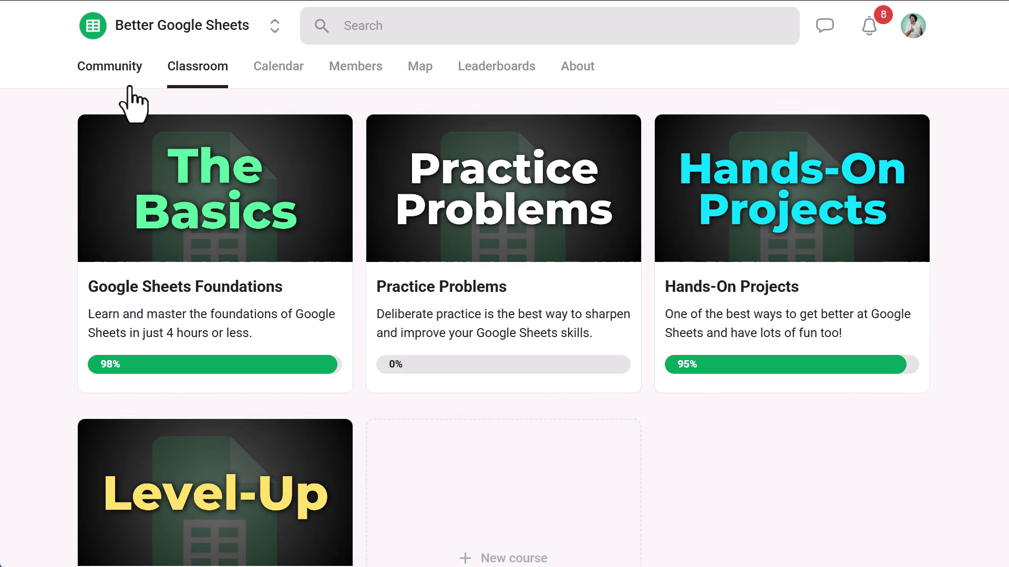
pyautogui.click(125, 71)
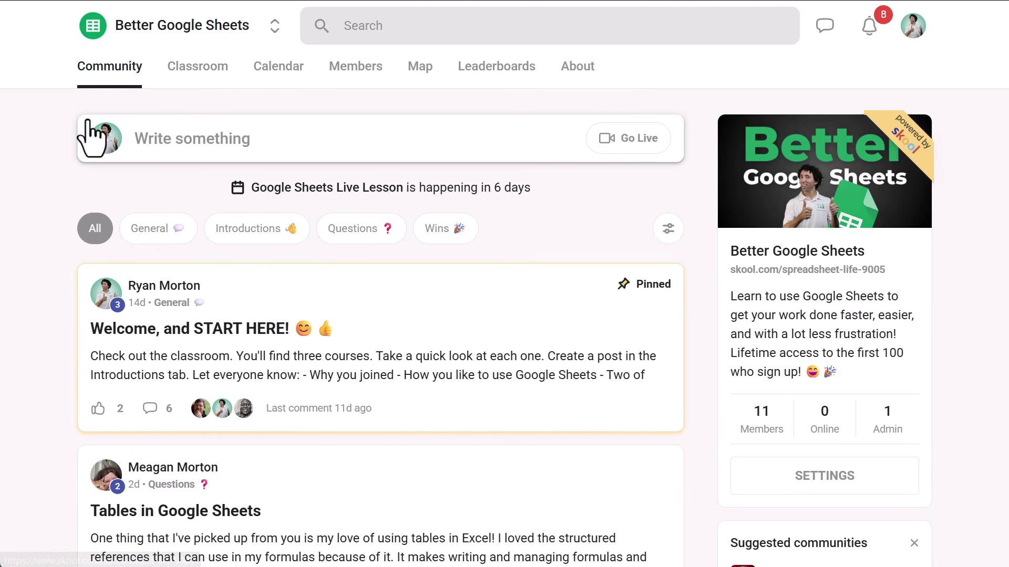
pyautogui.click(339, 231)
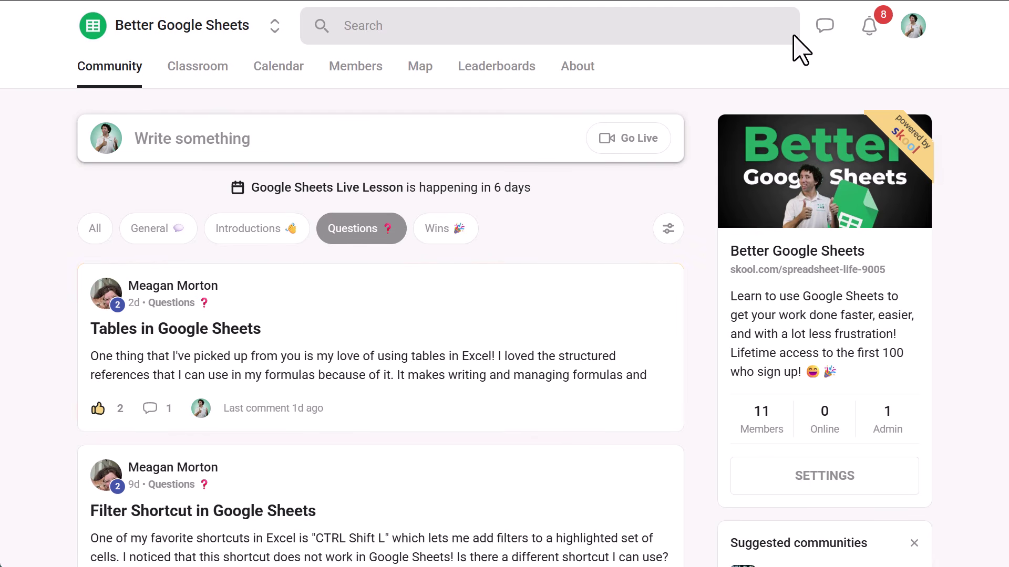
pyautogui.click(284, 69)
pyautogui.scroll(-3, 533, 286)
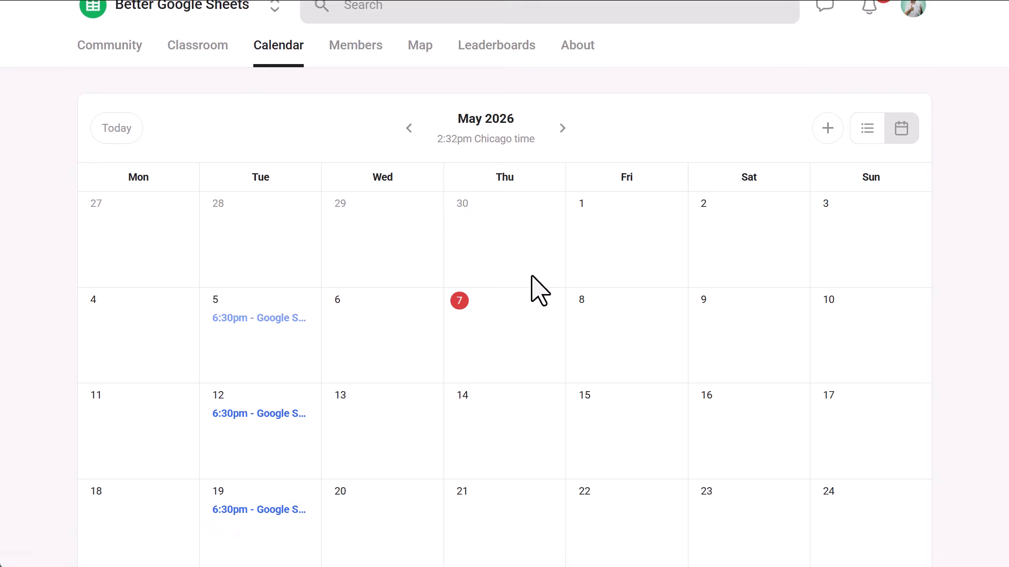
pyautogui.click(278, 278)
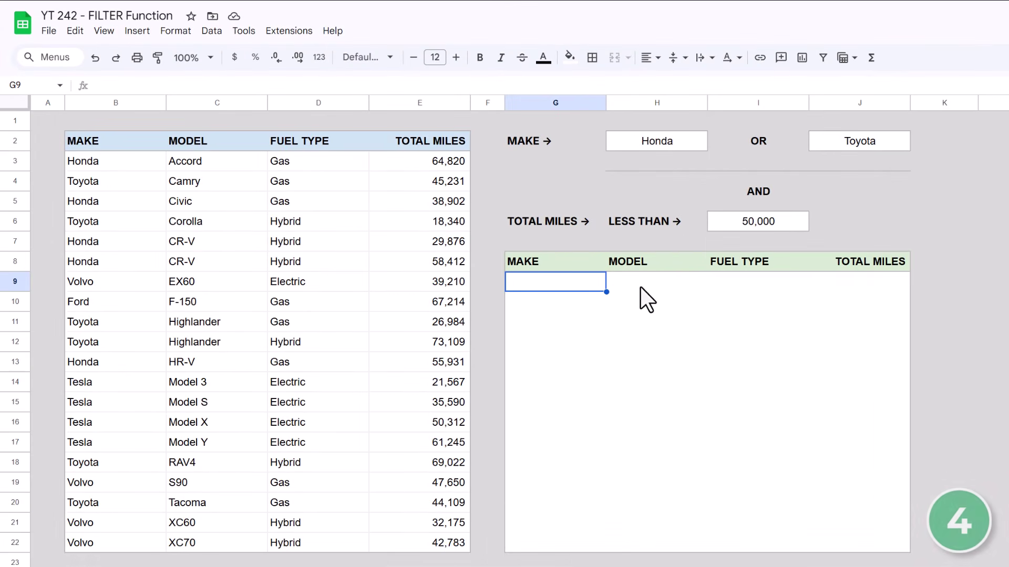
# On the Google Sheets example combining AND with OR, review the criteria cells and start a FILTER formula in G9 for range B3:E22.
pyautogui.click(764, 196)
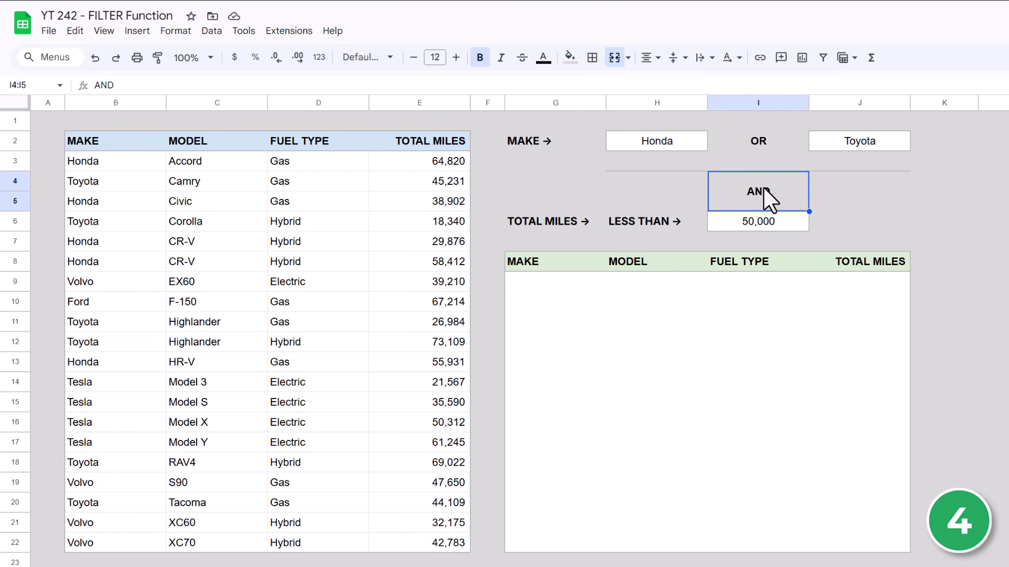
pyautogui.click(776, 142)
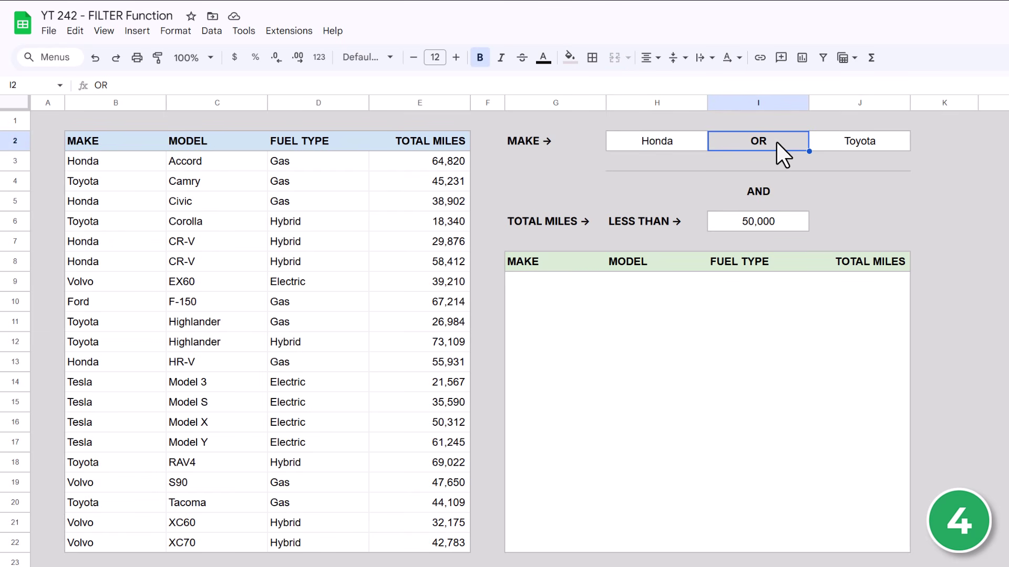
pyautogui.click(685, 144)
pyautogui.keyDown('ctrl'); pyautogui.click(895, 150); pyautogui.keyUp('ctrl')
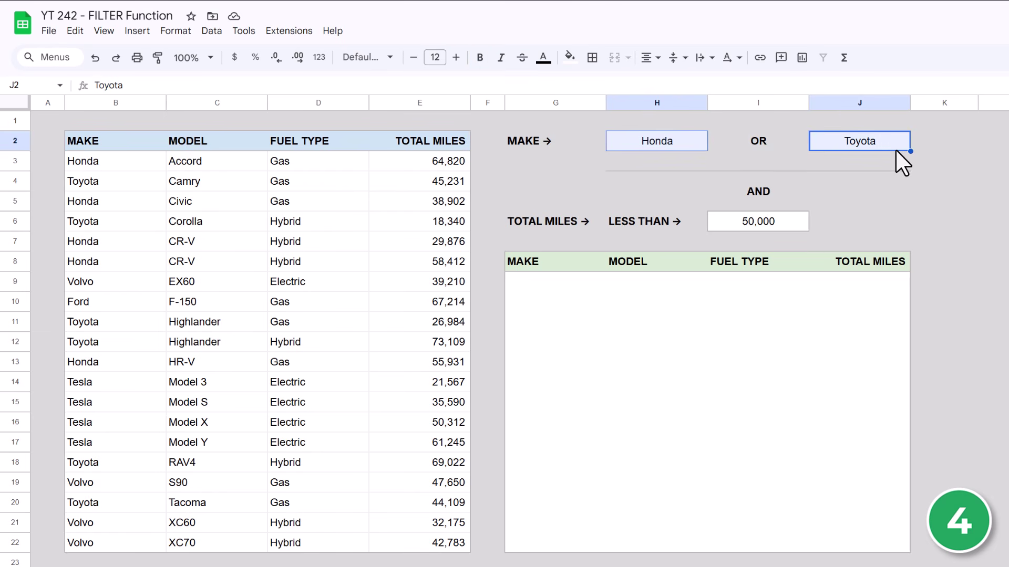
pyautogui.click(777, 222)
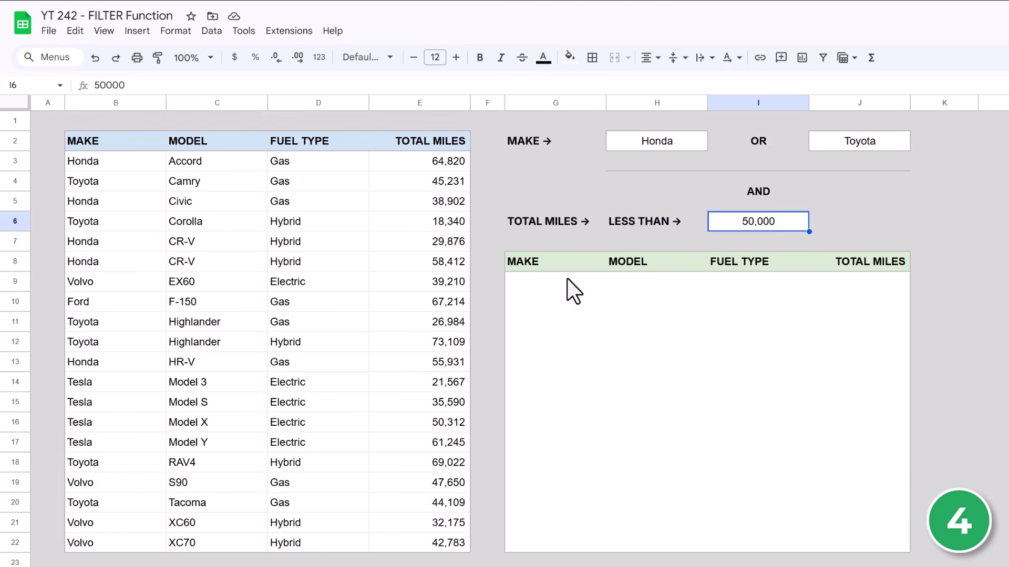
pyautogui.click(573, 291)
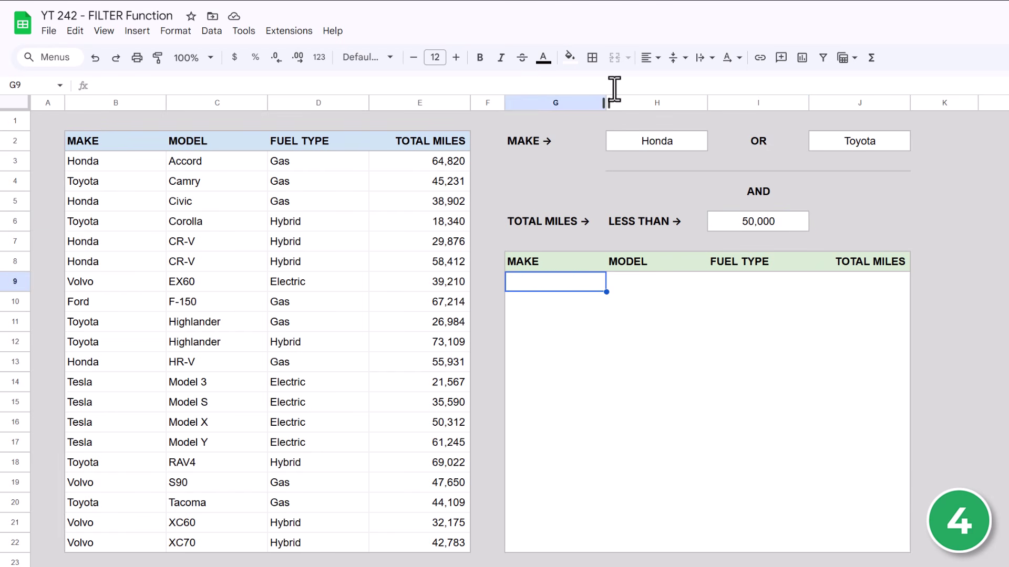
pyautogui.write('=filt')
pyautogui.press('Tab')
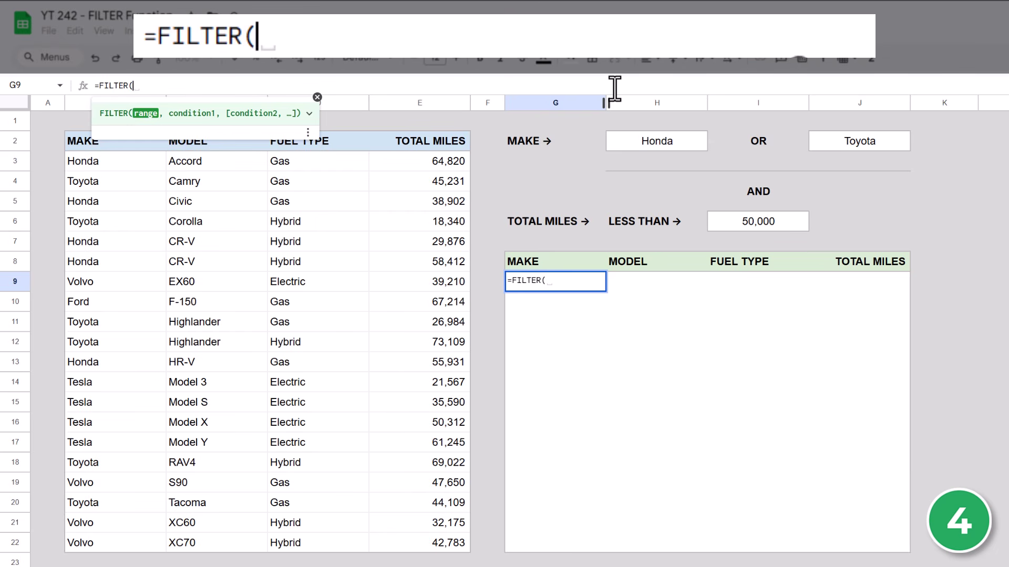
pyautogui.moveTo(159, 159); pyautogui.dragTo(419, 540)
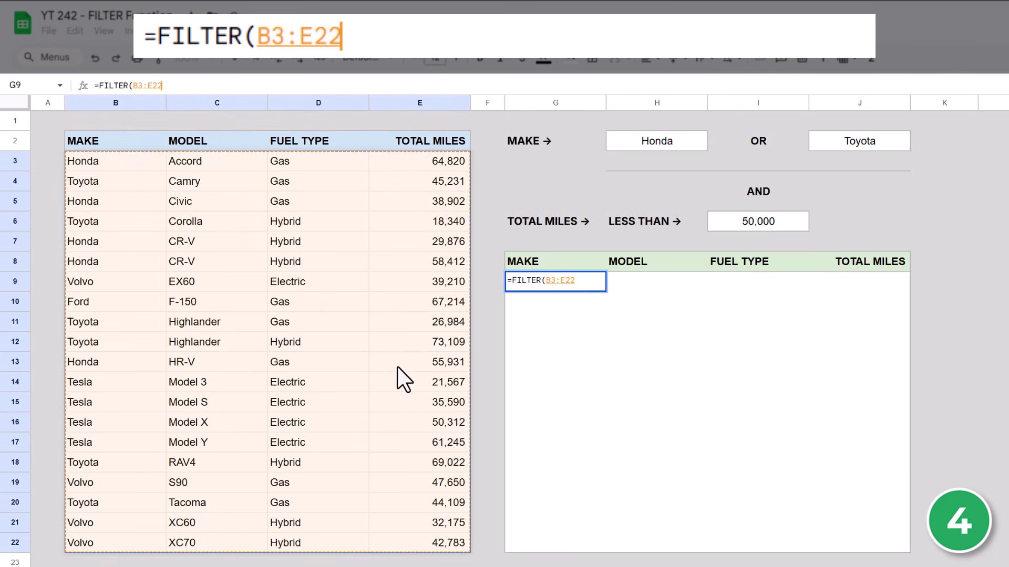
pyautogui.write(',')
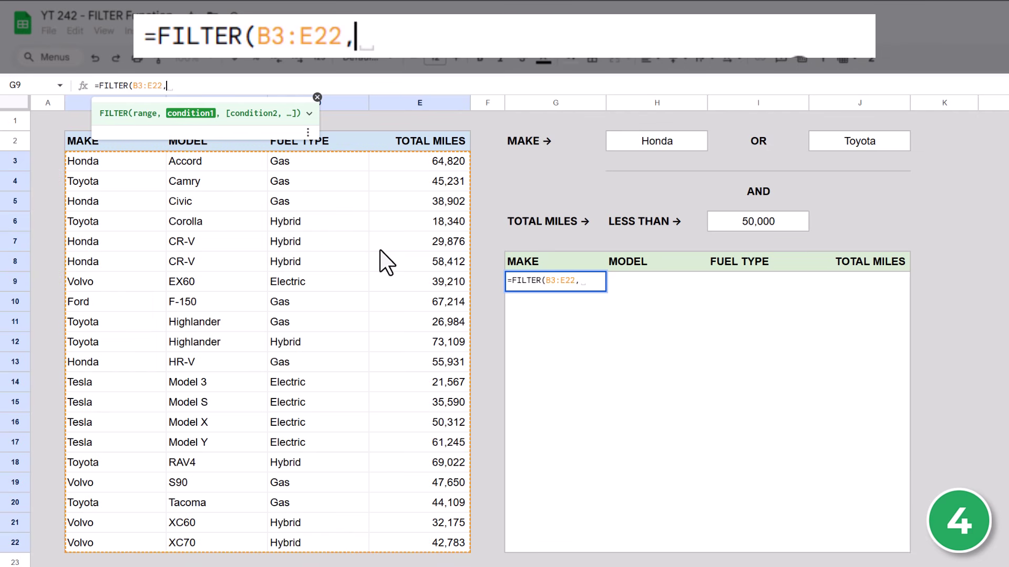
# Add the parenthesized condition (B3:B22=H2) to the FILTER formula in G9, followed by a plus sign for OR.
pyautogui.write('(')
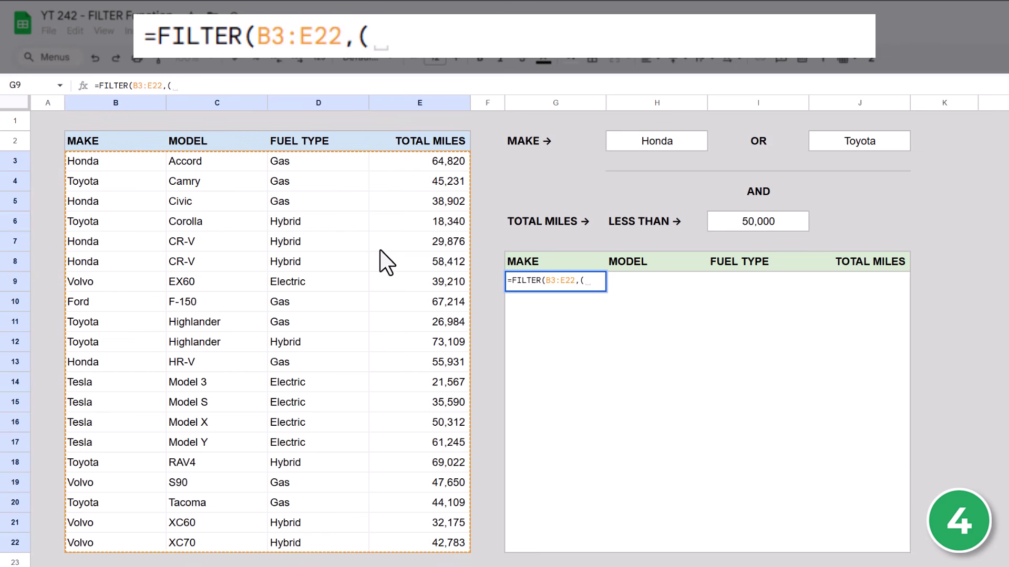
pyautogui.moveTo(149, 162); pyautogui.dragTo(131, 547)
pyautogui.write('=')
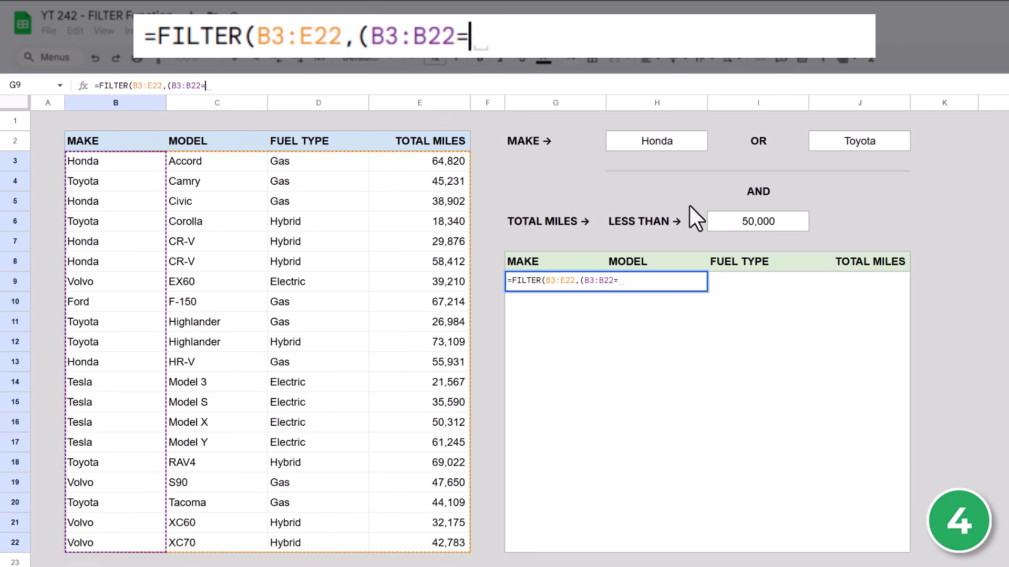
pyautogui.click(701, 141)
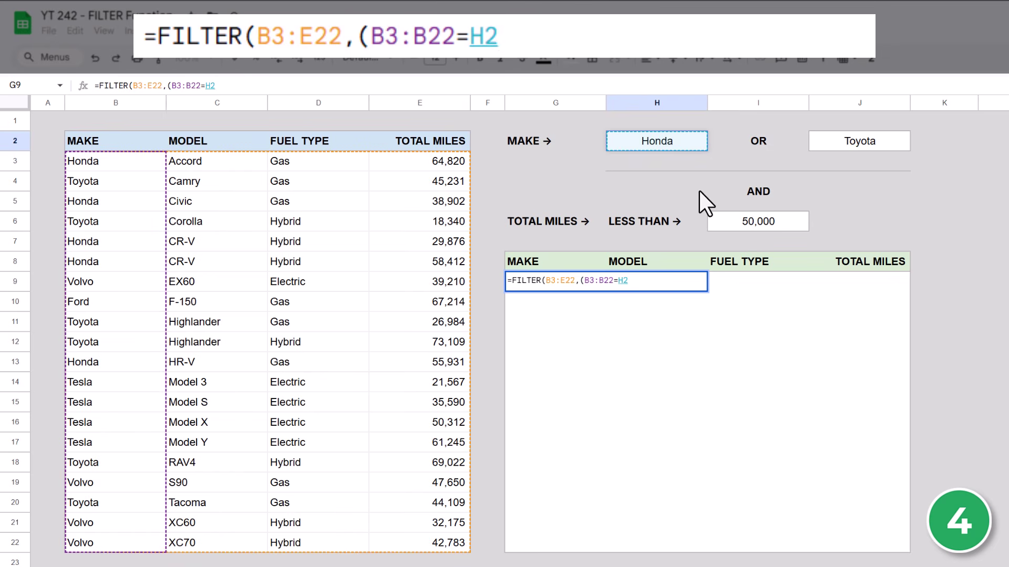
pyautogui.write(')+')
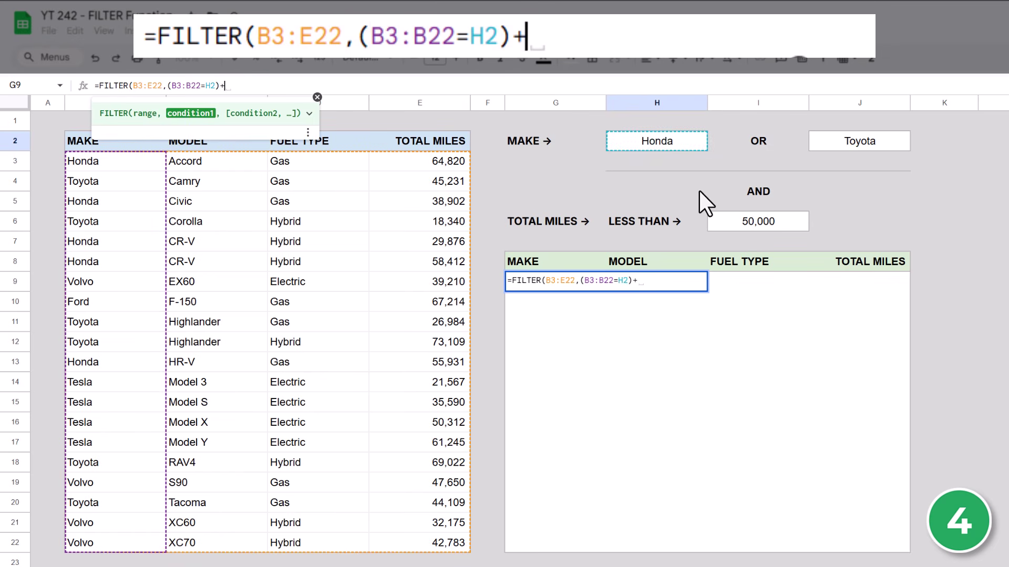
# Add the second OR condition (B3:B22=J2) in parentheses to the FILTER formula in G9.
pyautogui.write('(')
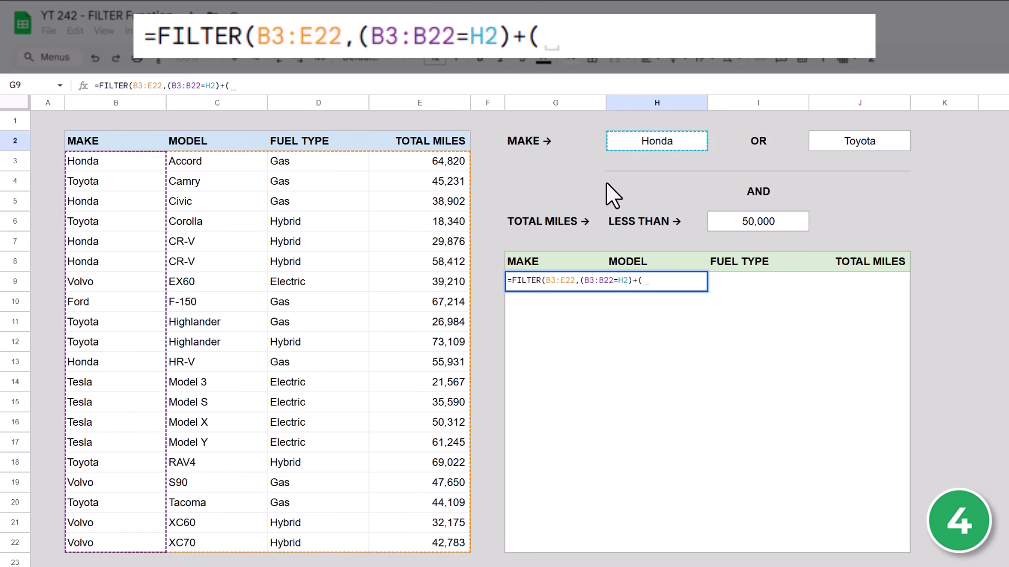
pyautogui.moveTo(141, 165); pyautogui.dragTo(146, 543)
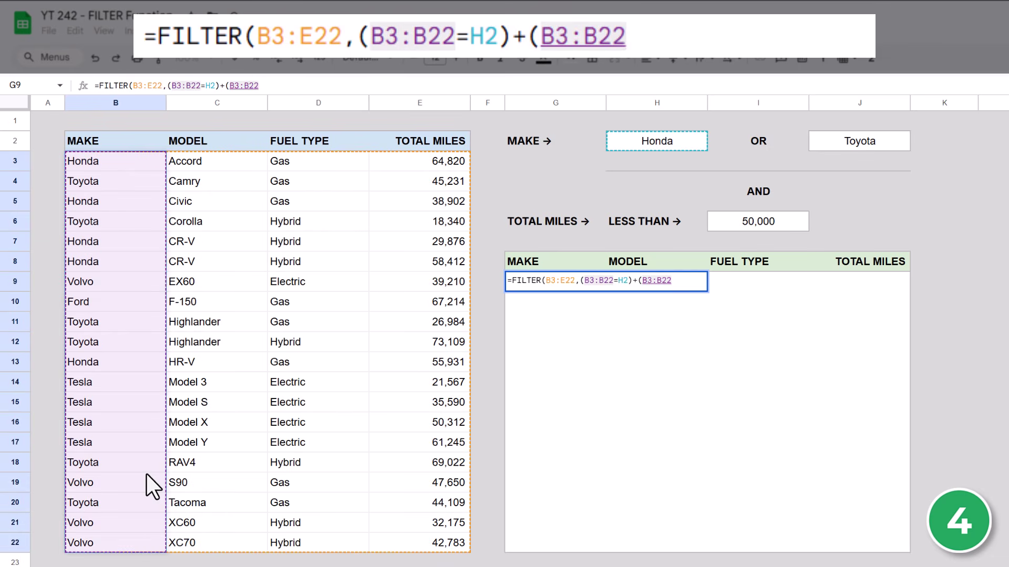
pyautogui.write('=')
pyautogui.click(854, 137)
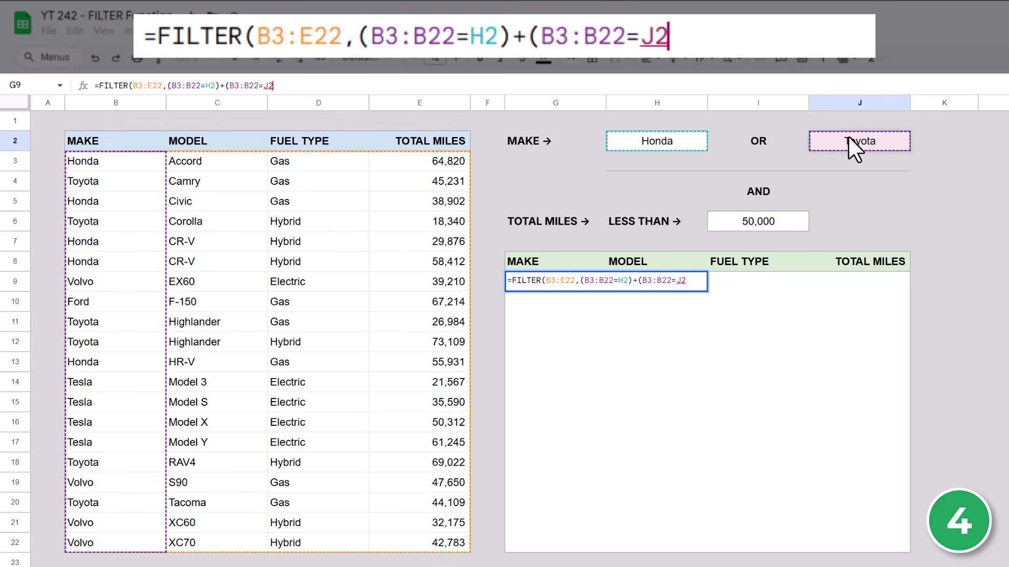
pyautogui.write(')')
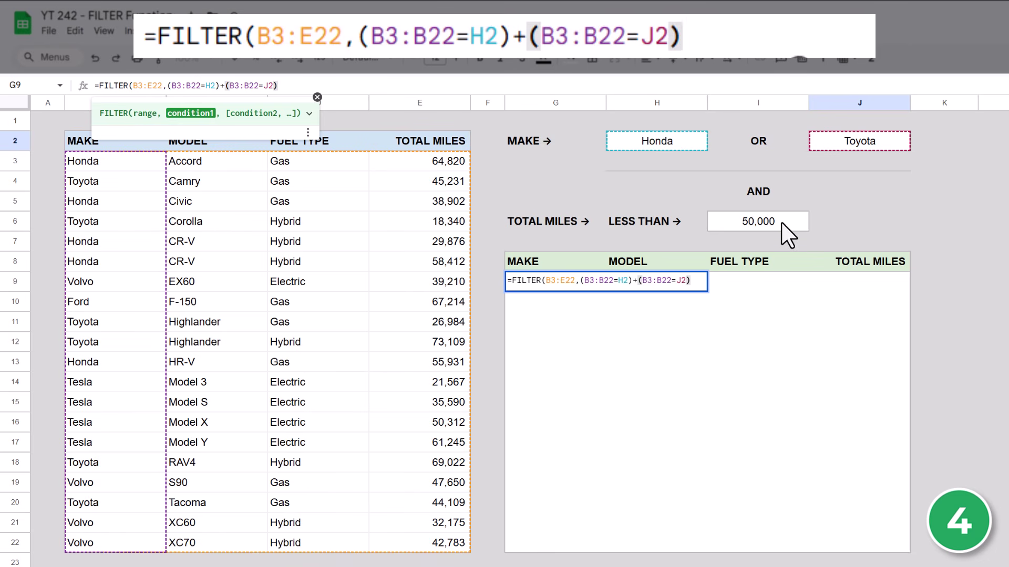
# Add E3:E22<I6 as the AND condition in the G9 FILTER formula and complete the formula.
pyautogui.write(',')
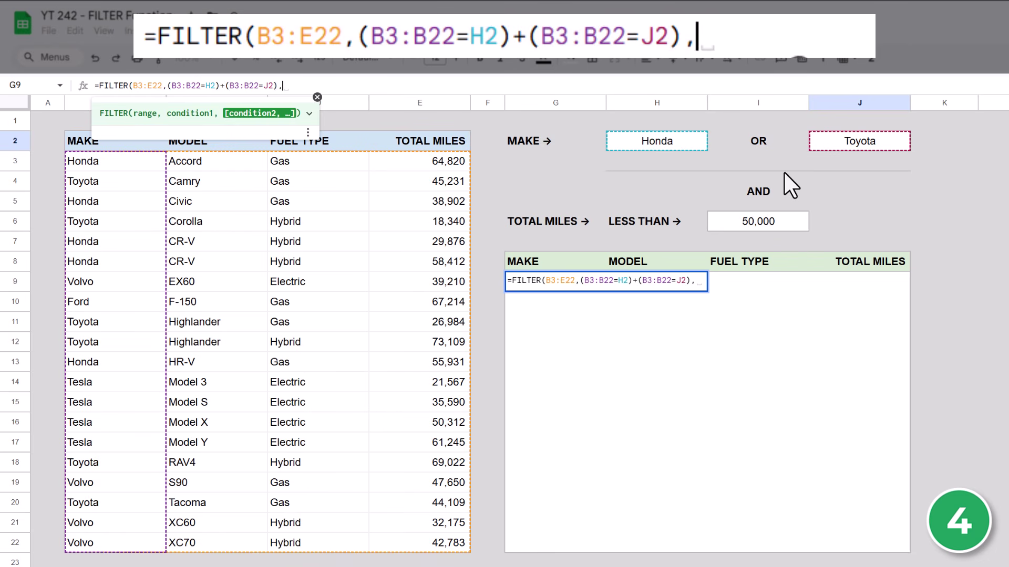
pyautogui.moveTo(420, 158); pyautogui.dragTo(427, 532)
pyautogui.write('<')
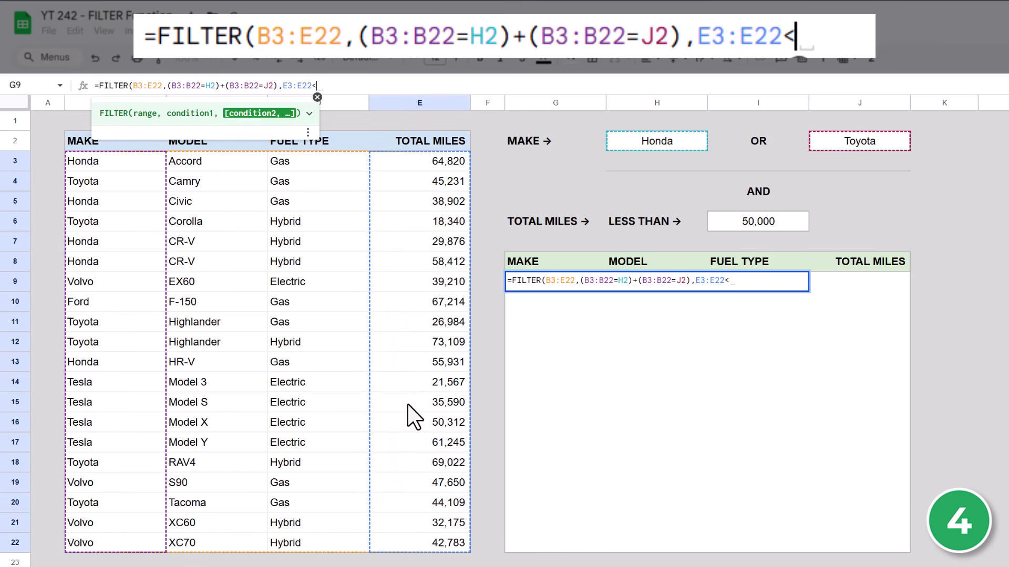
pyautogui.click(721, 223)
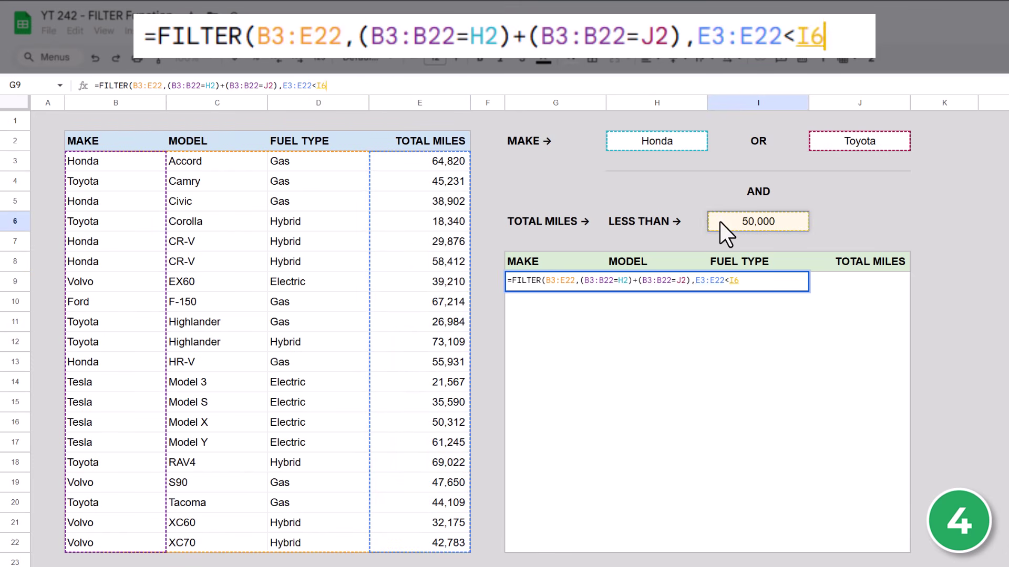
pyautogui.write(')')
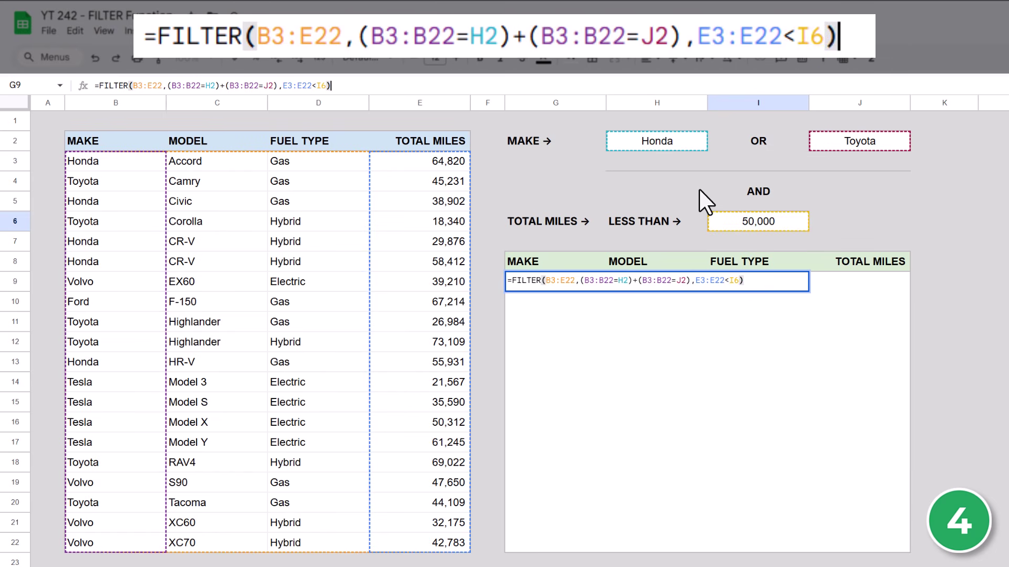
pyautogui.press('Return')
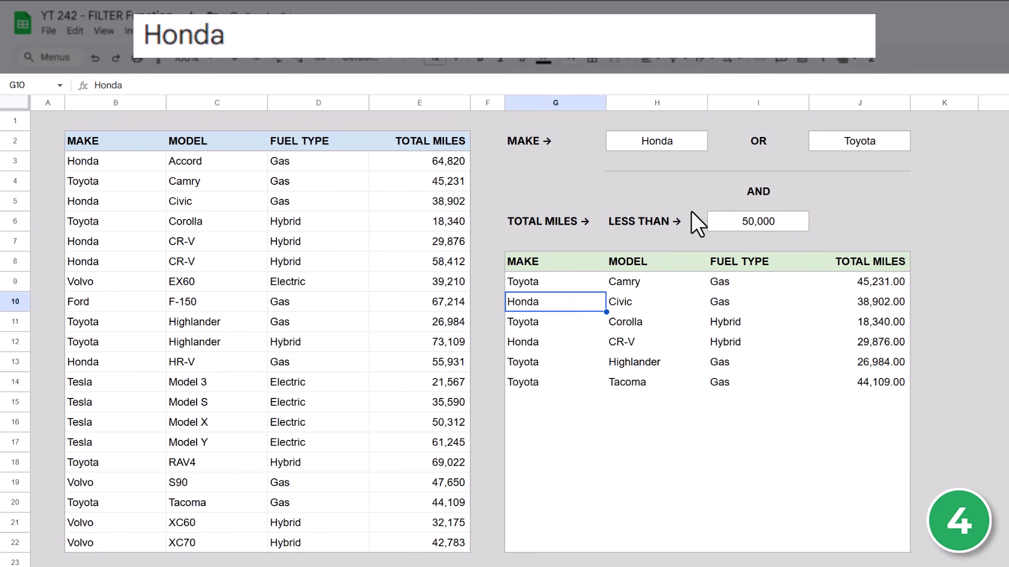
pyautogui.click(591, 282)
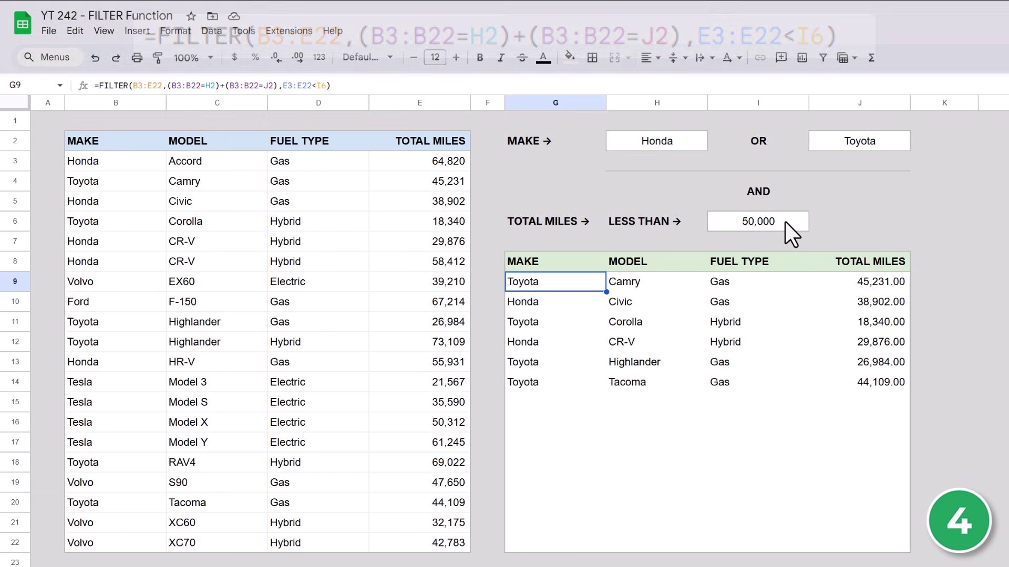
# Set the total miles limit in I6 to 30,000.
pyautogui.click(785, 225)
pyautogui.write('30')
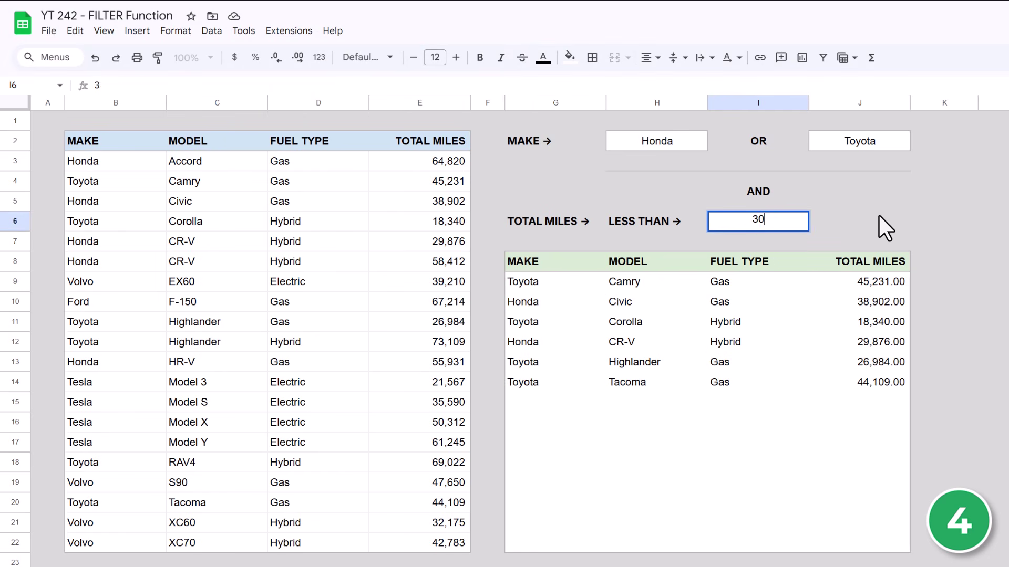
pyautogui.write(',00000')
pyautogui.press('Return')
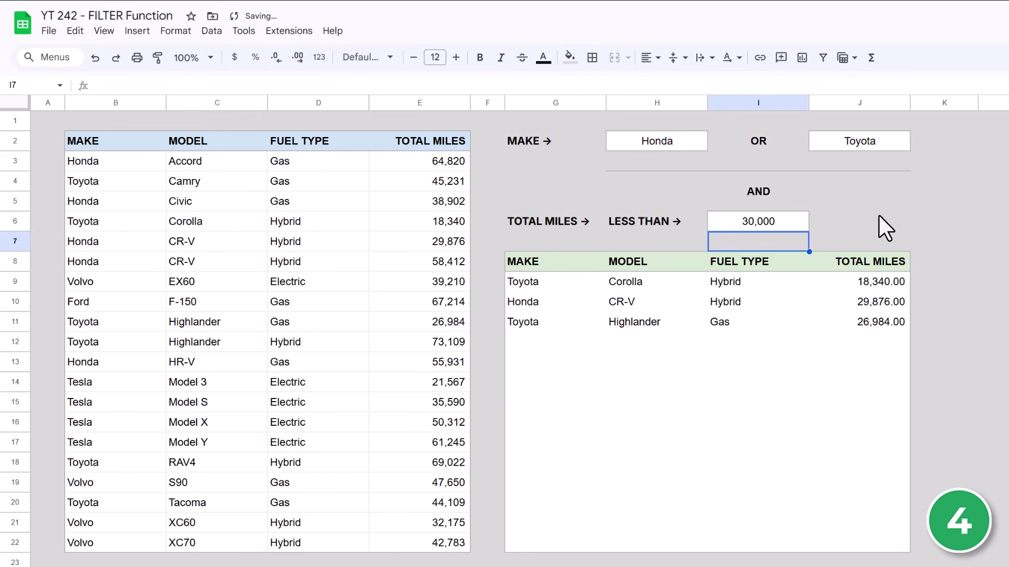
pyautogui.click(779, 217)
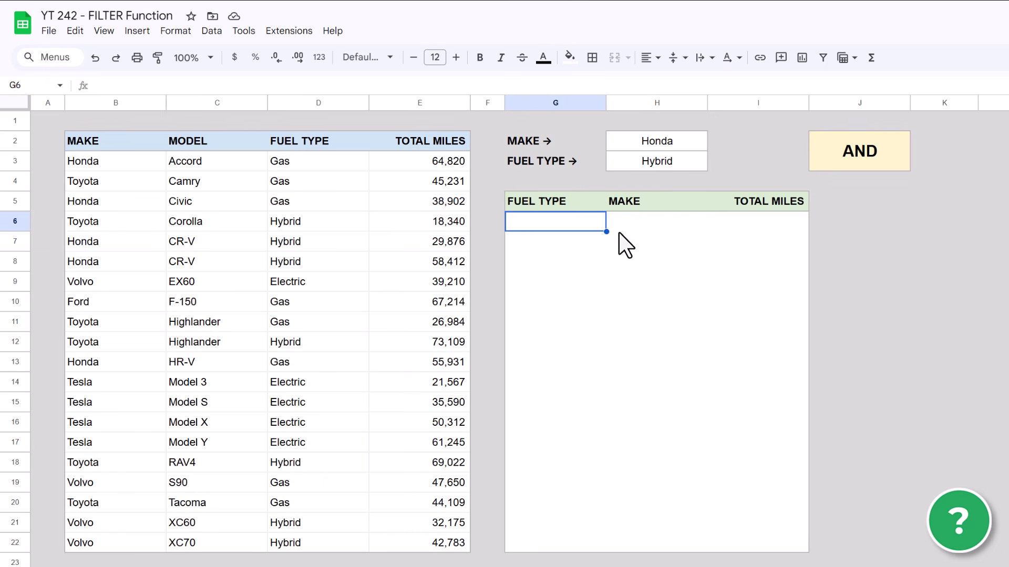
# On the AND example, review the reordered output headers and enter =FILTER(B3:E22,B3:B22=H2,D3:D22=H3) in G6.
pyautogui.click(585, 205)
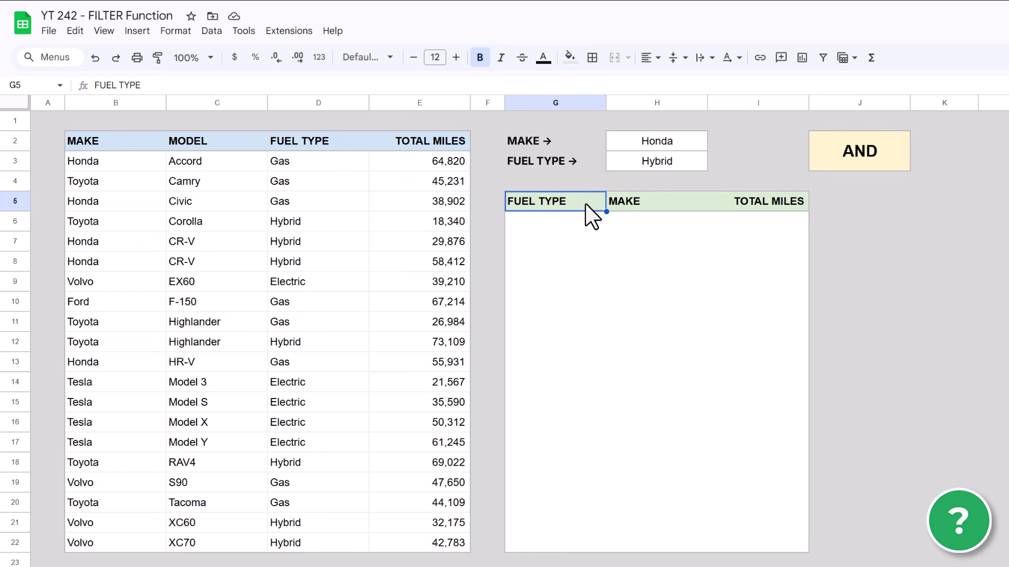
pyautogui.click(650, 203)
pyautogui.click(743, 200)
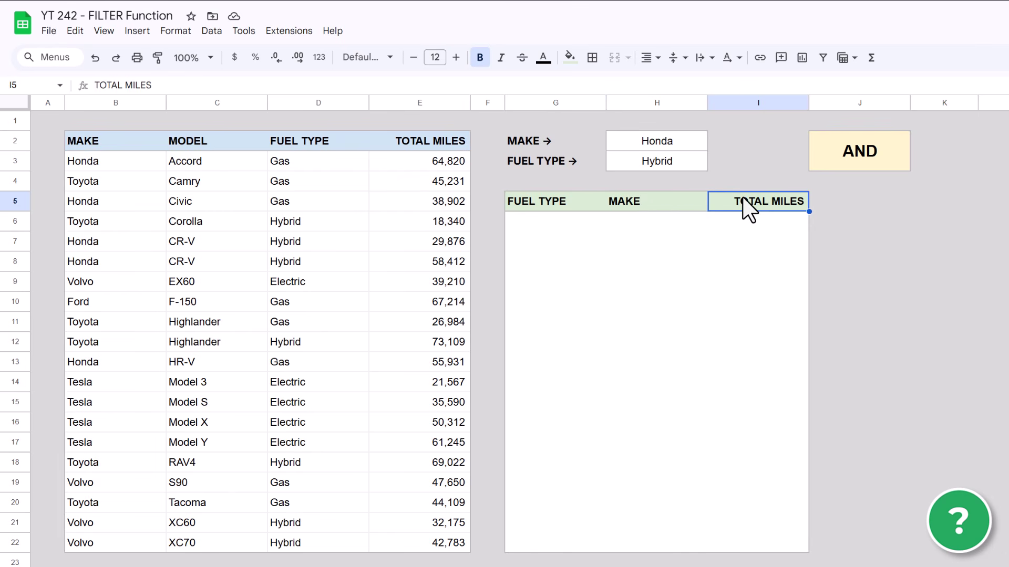
pyautogui.click(573, 226)
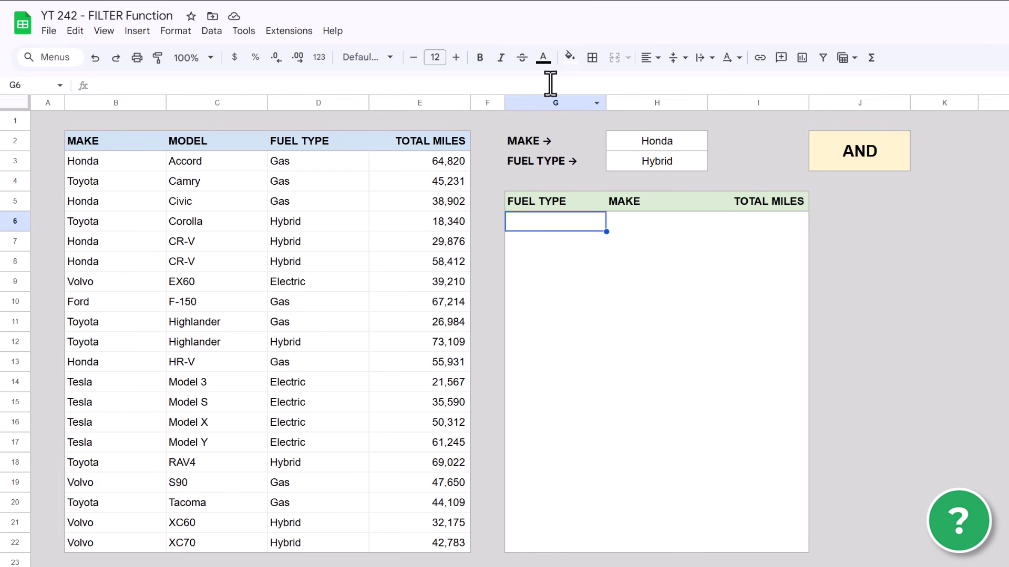
pyautogui.write('=FILTER(B3:E22,B3:B22=H2,D3:D22=H3)')
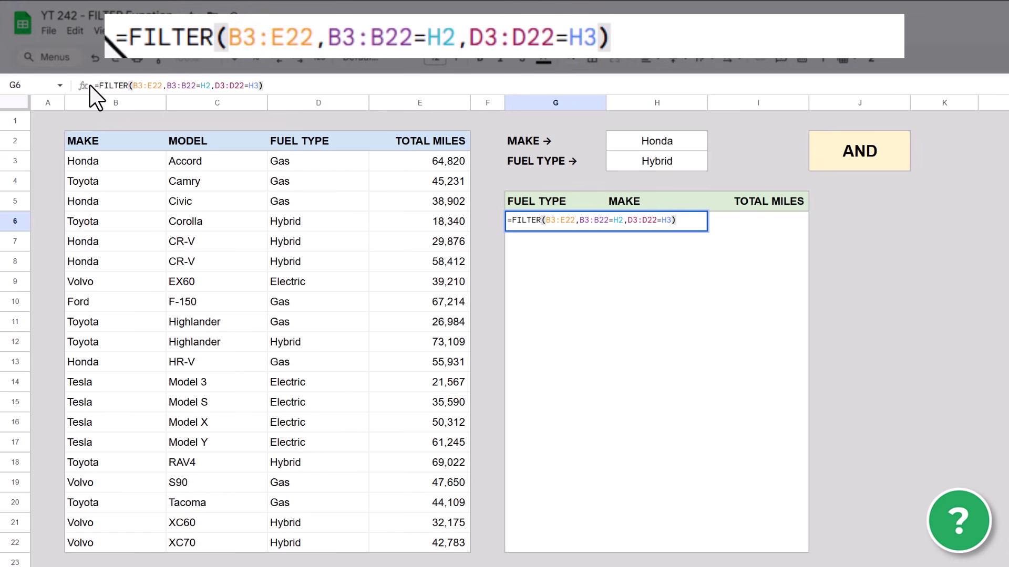
# Wrap the FILTER formula in G6 in a CHOOSECOLS function, using the FILTER as its array.
pyautogui.click(98, 86)
pyautogui.write('CHO')
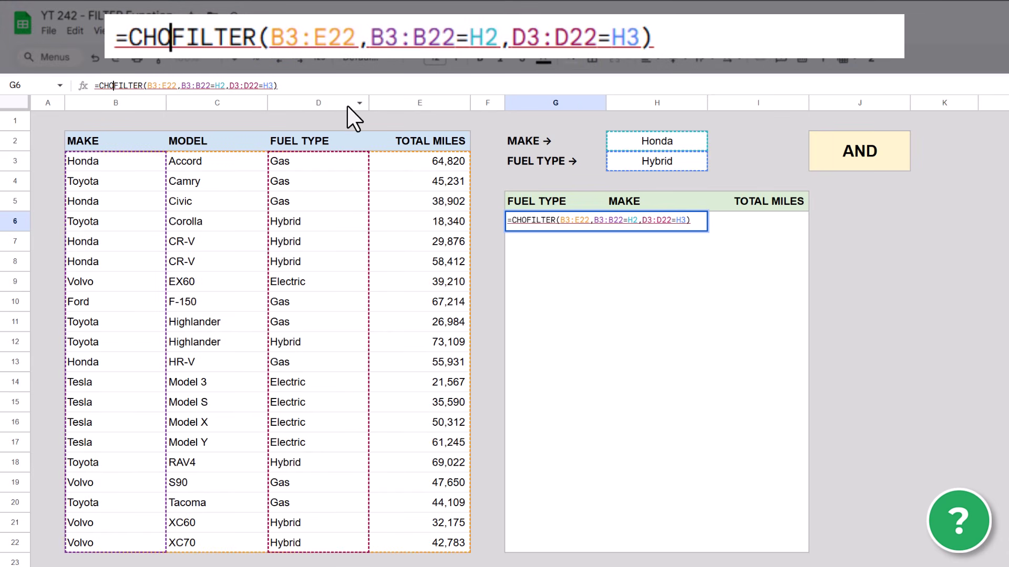
pyautogui.write('OSECOLS')
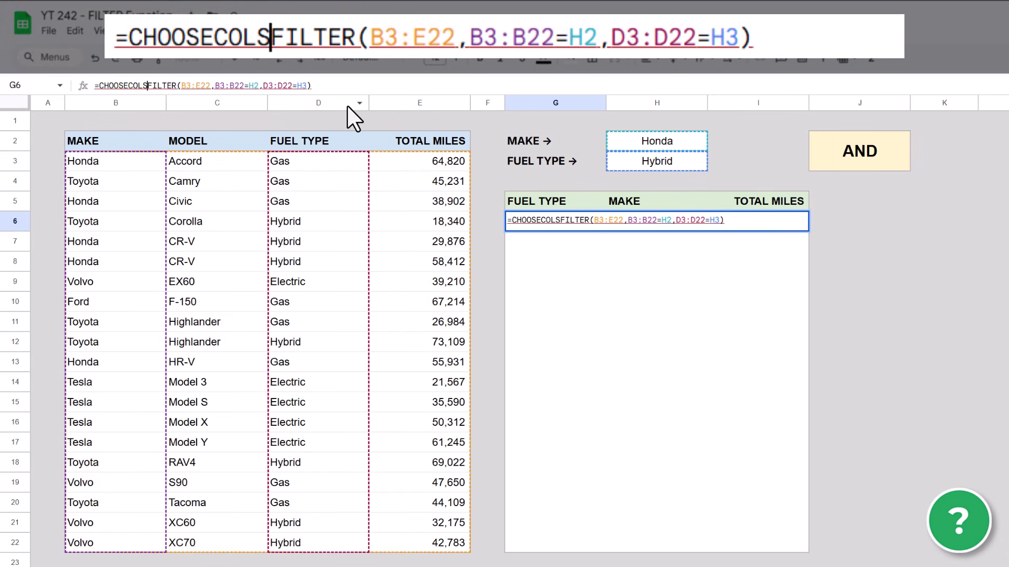
pyautogui.write('(')
pyautogui.click(351, 86)
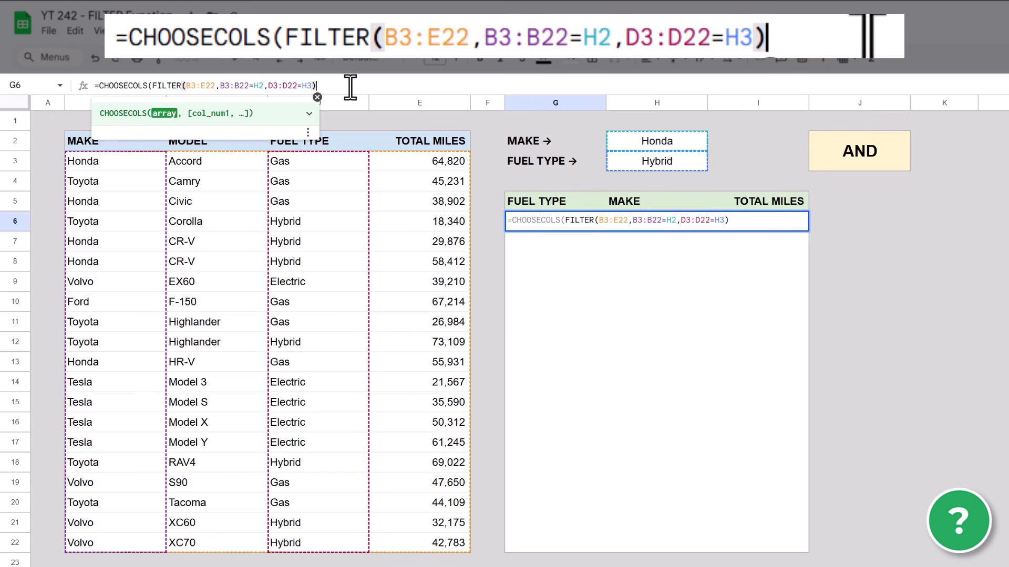
# Give CHOOSECOLS the column numbers 3,1,4 and complete the formula in G6.
pyautogui.write(',')
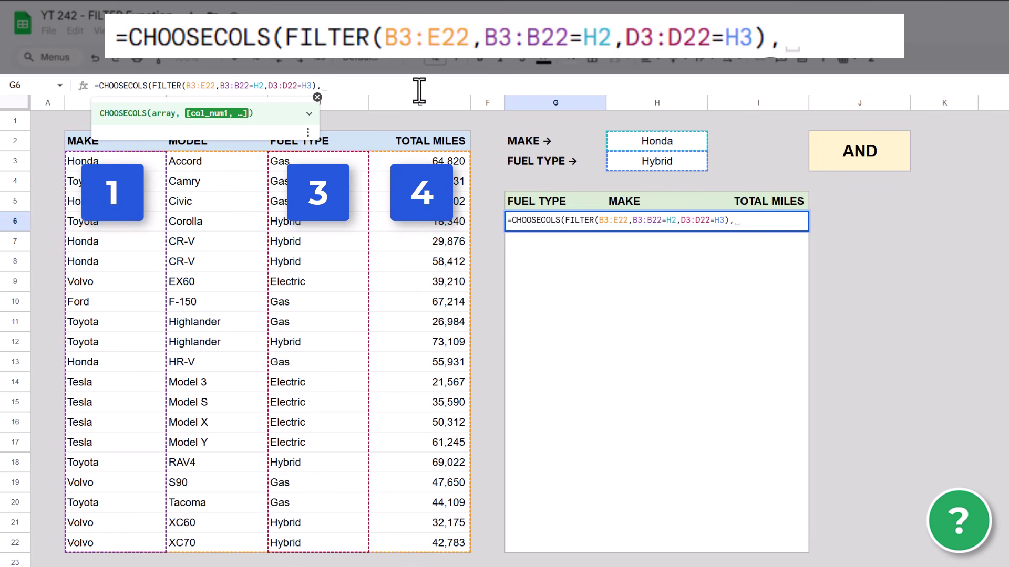
pyautogui.write('3,1')
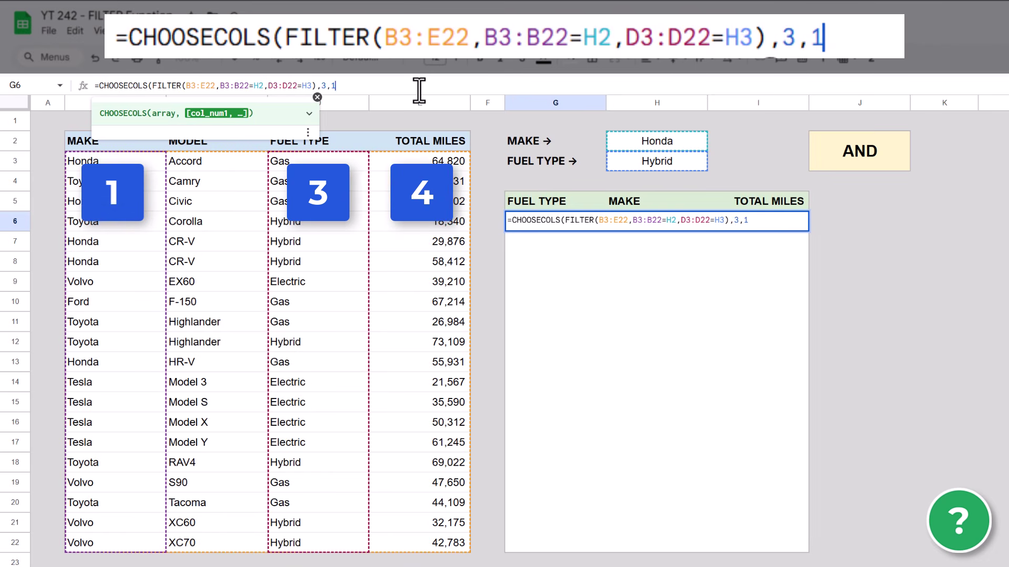
pyautogui.write(',4)')
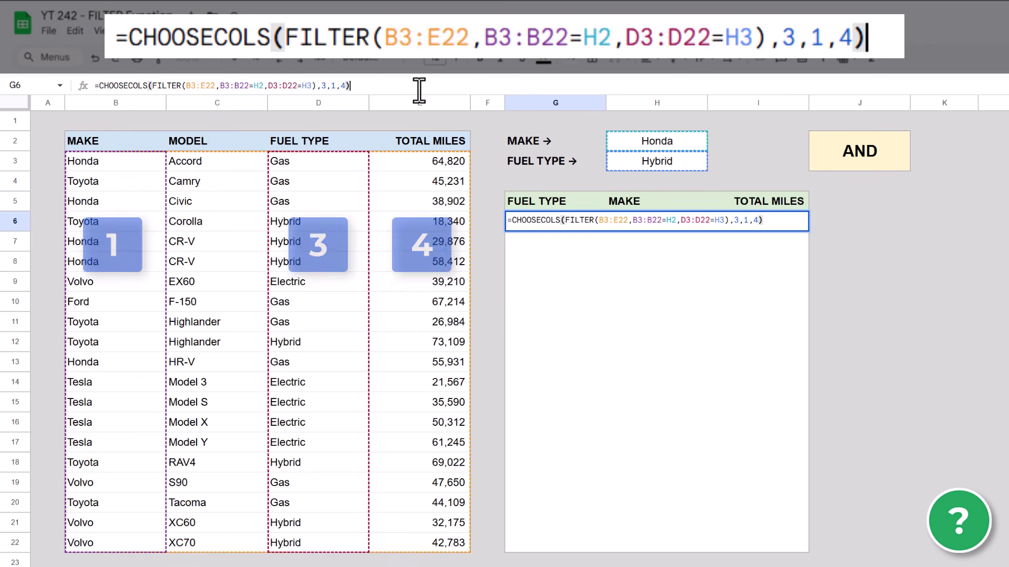
pyautogui.press('Return')
pyautogui.click(564, 224)
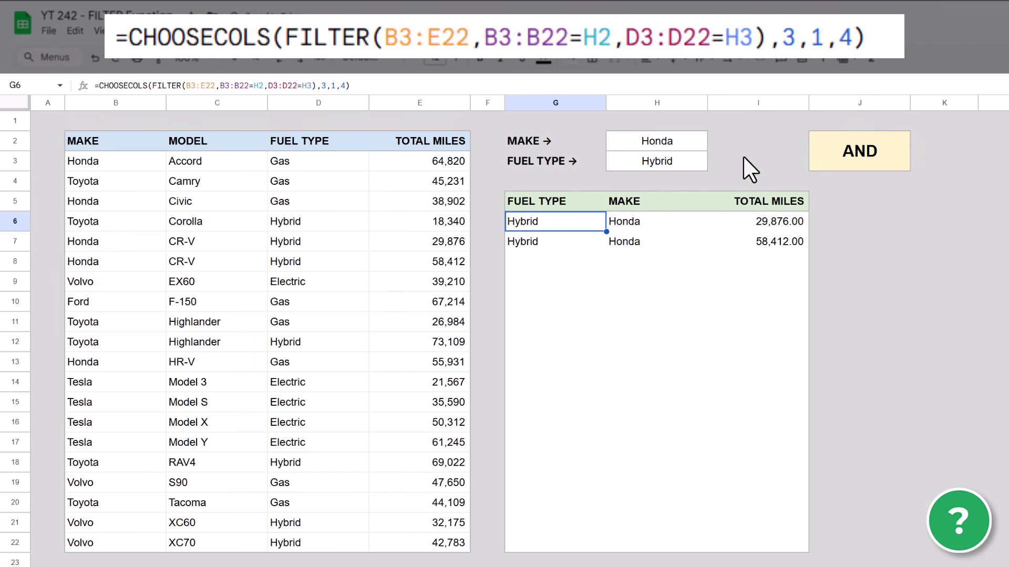
# Change the fuel type criterion in H3 to gas.
pyautogui.click(699, 162)
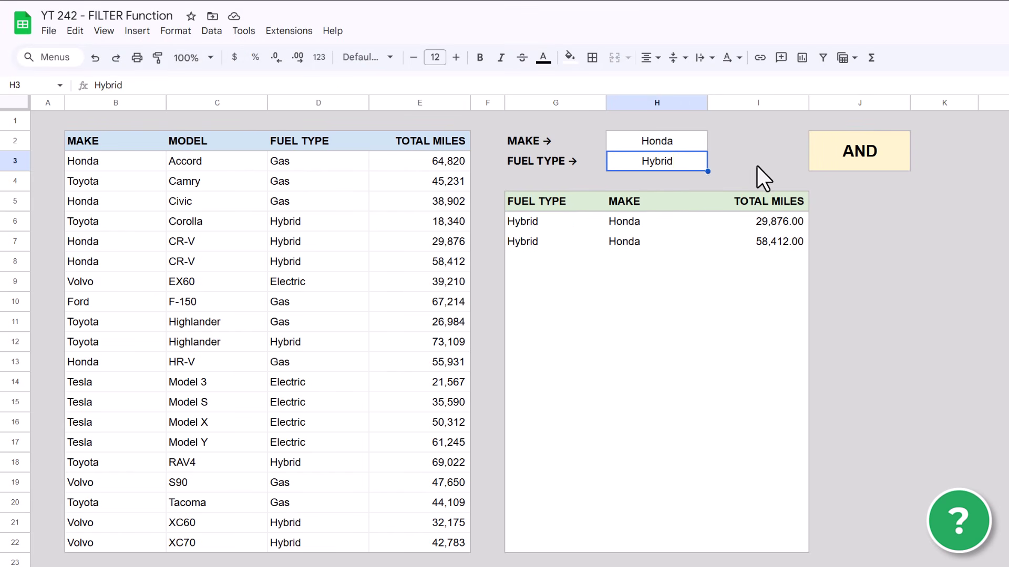
pyautogui.write('gas')
pyautogui.press('Return')
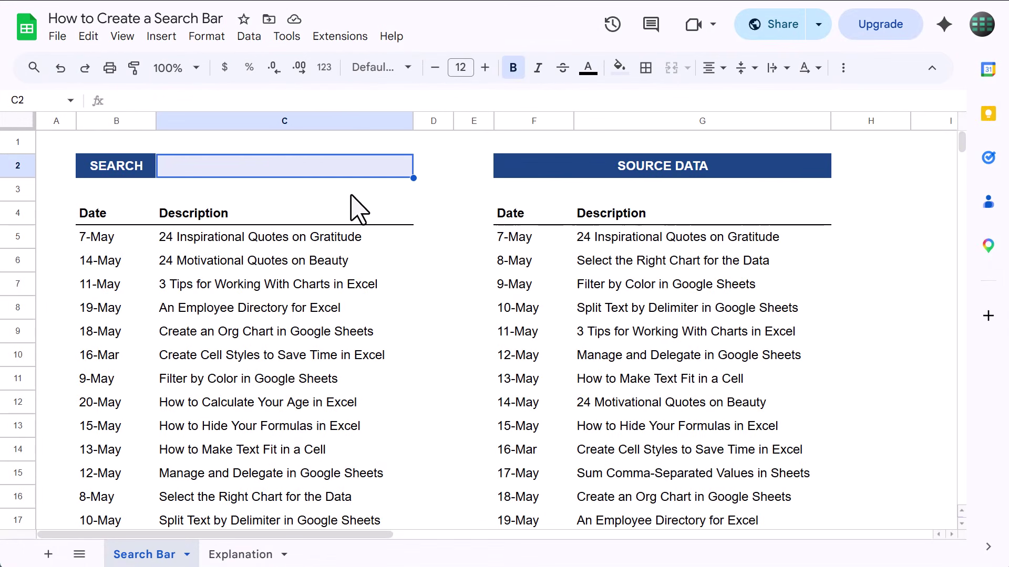
# In the How to Create a Search Bar spreadsheet, try the search terms Google Sheets, Quotes and Excel in C2.
pyautogui.write('Google Sheets')
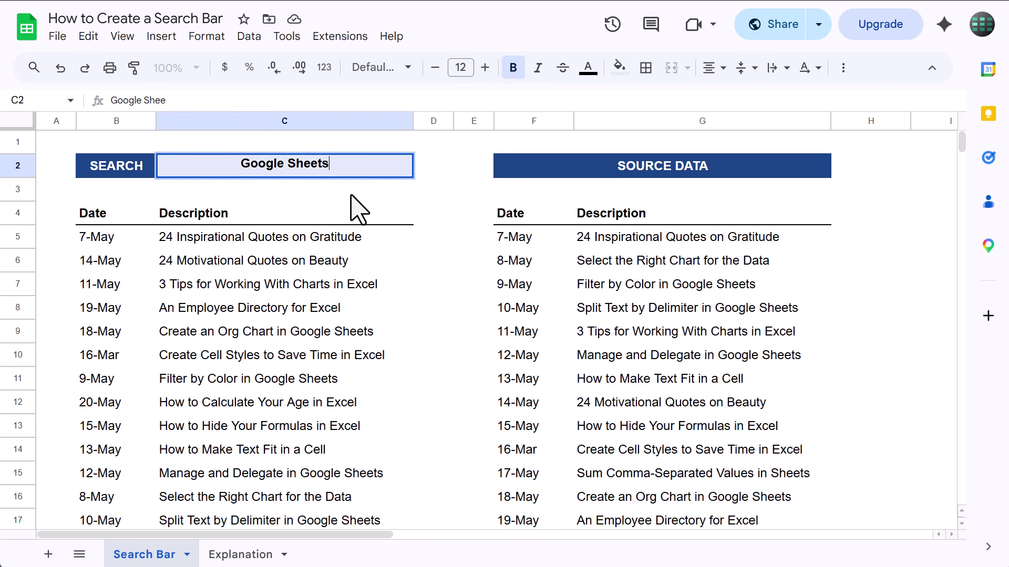
pyautogui.press('Return')
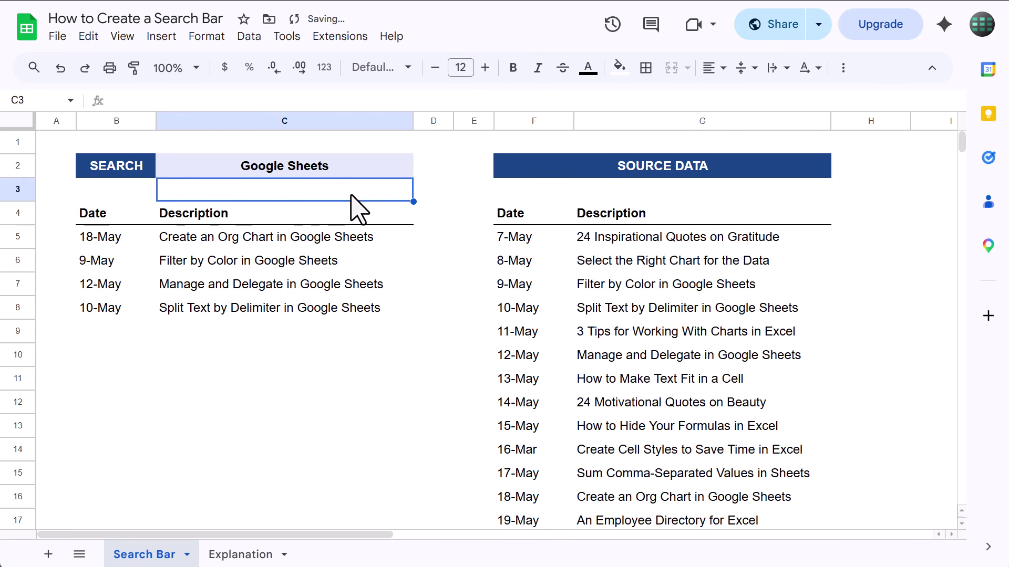
pyautogui.press('Up')
pyautogui.write('Q')
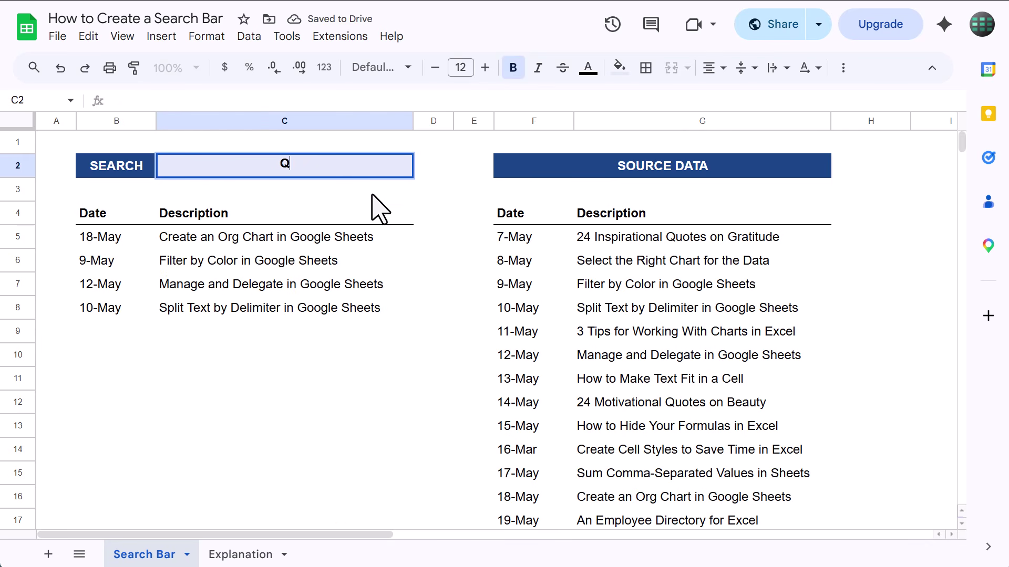
pyautogui.write('uotes')
pyautogui.press('Return')
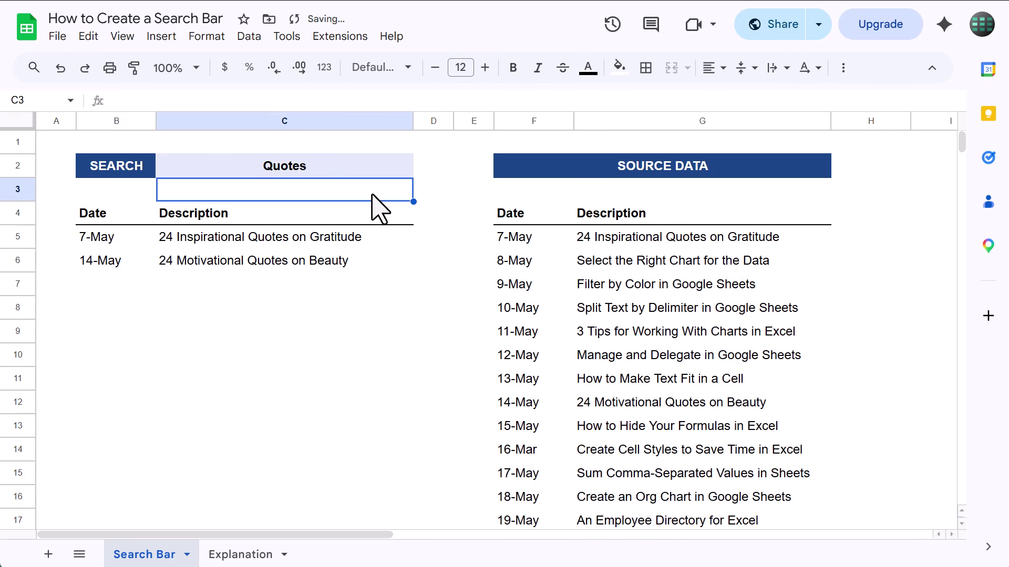
pyautogui.press('Up')
pyautogui.write('Excel')
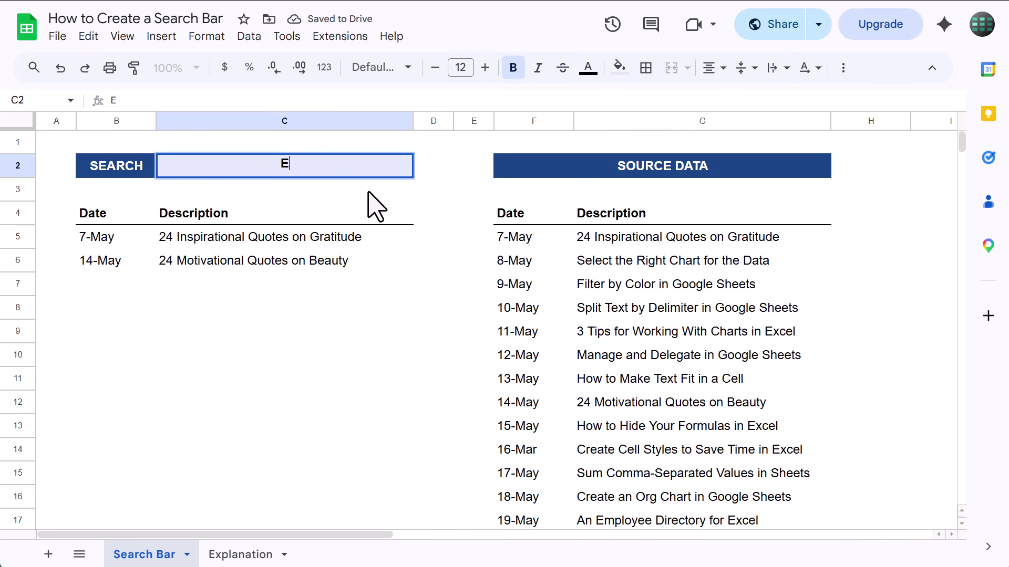